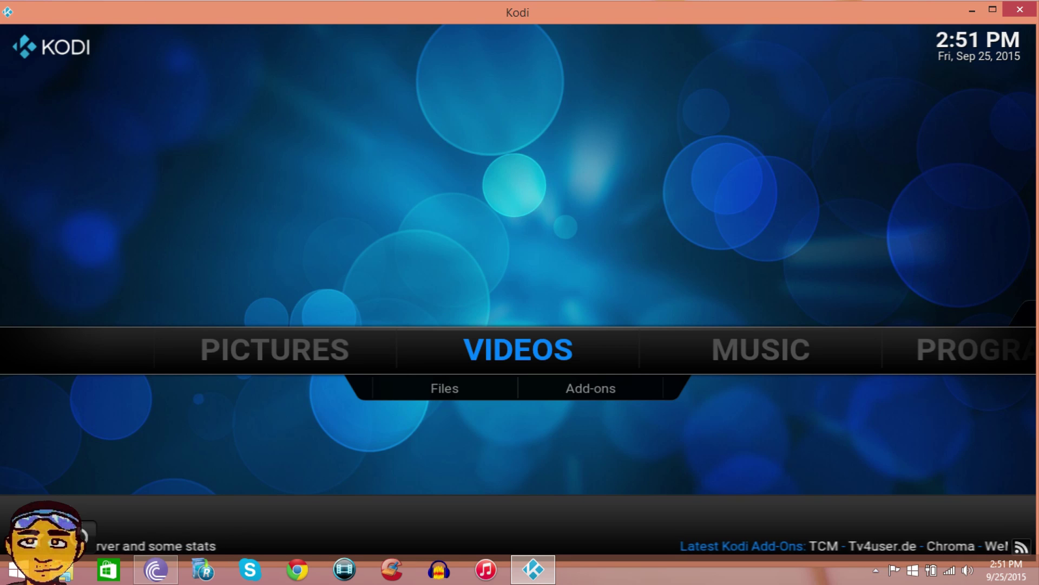
pyautogui.press('Right')
pyautogui.press('Right')
pyautogui.press('Right')
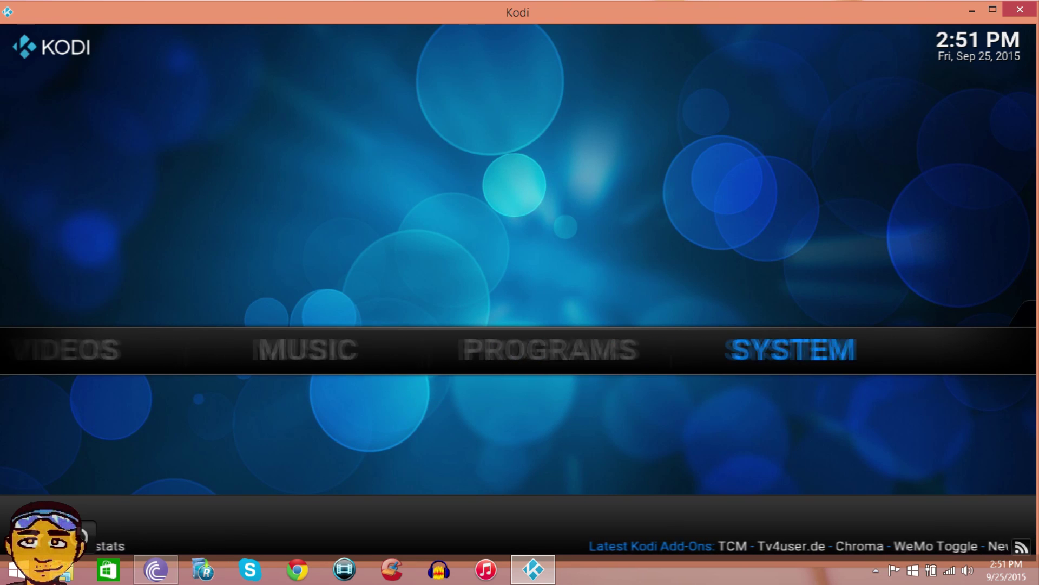
pyautogui.press('Down')
pyautogui.press('Return')
pyautogui.press('Down')
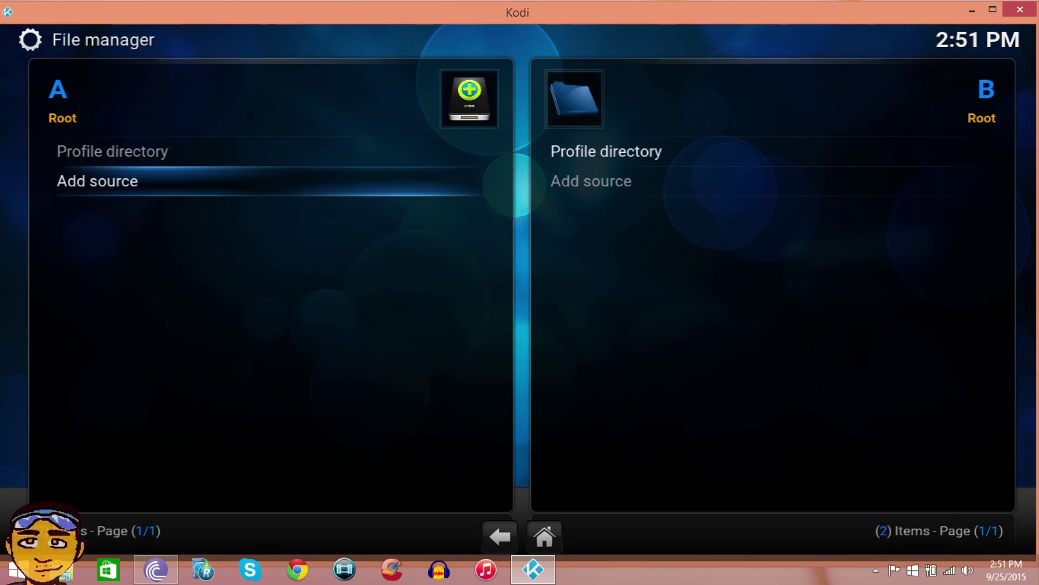
pyautogui.press('Return')
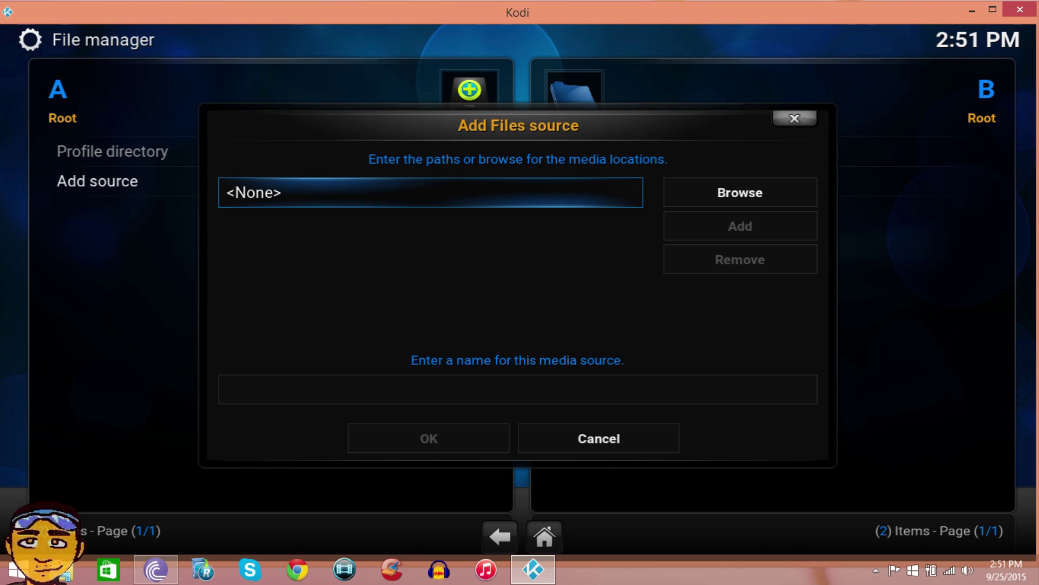
pyautogui.press('Return')
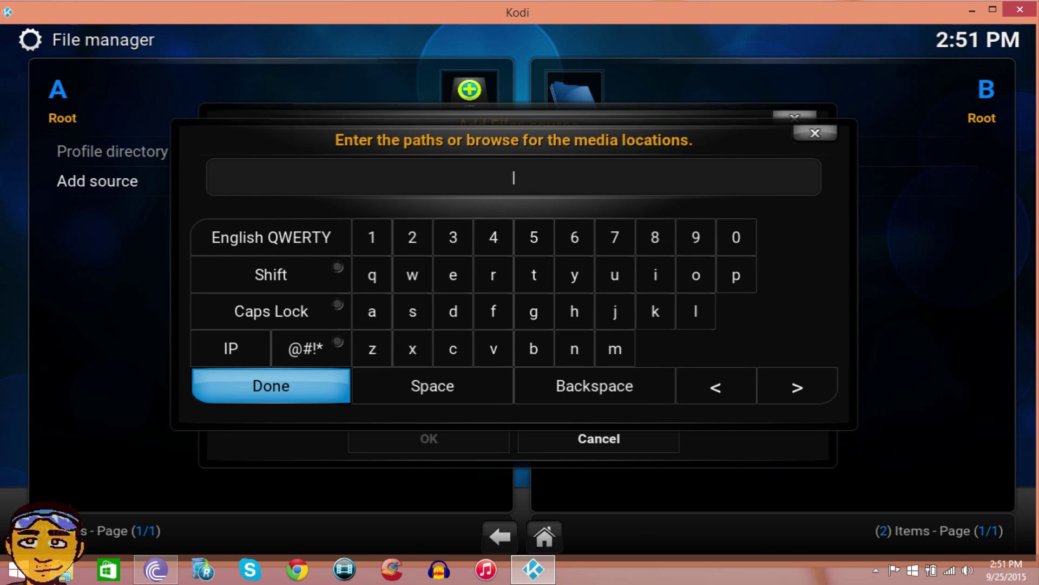
pyautogui.write('http://shadows')
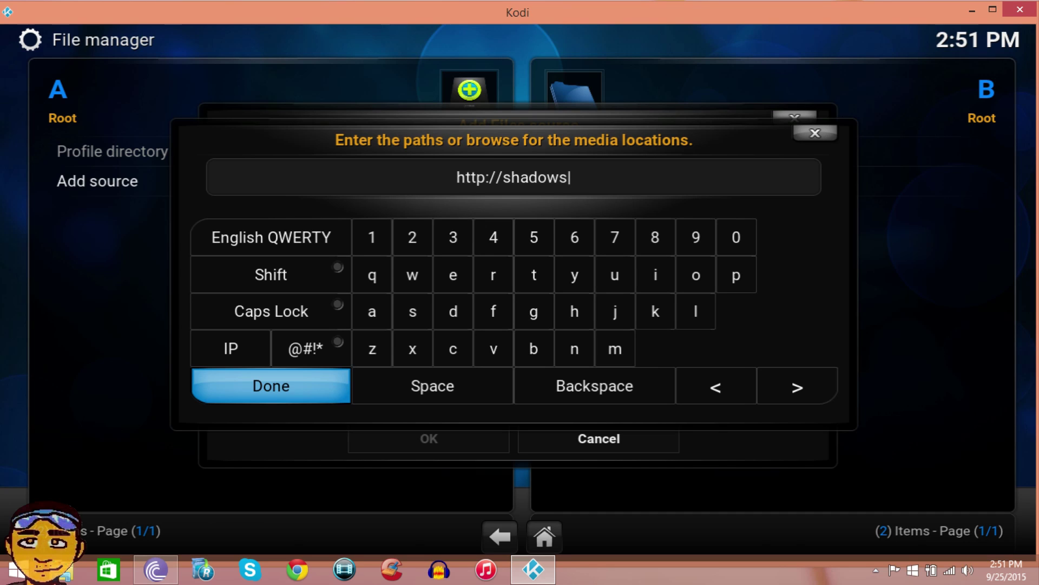
pyautogui.write('repo')
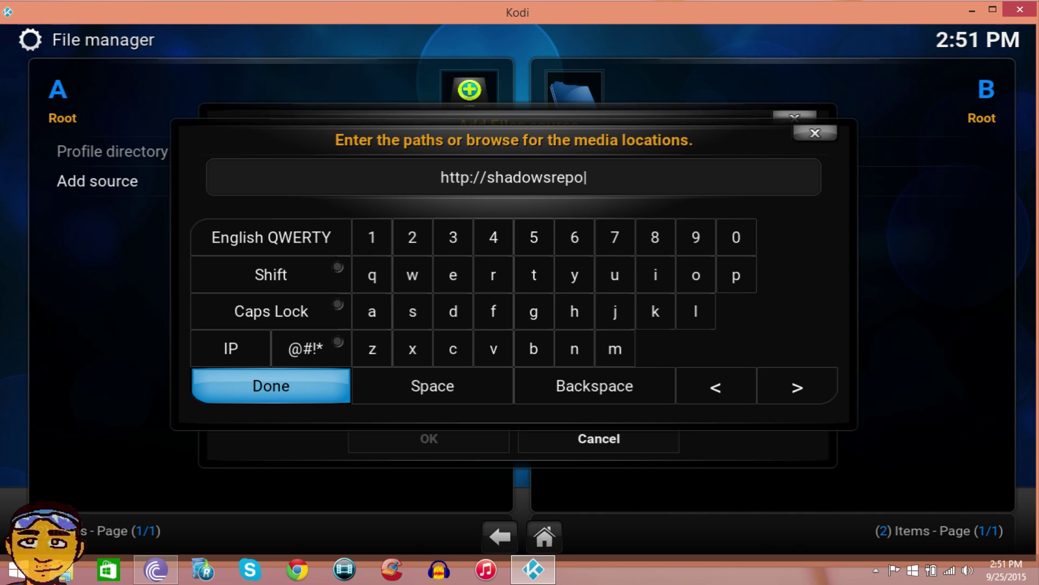
pyautogui.write('.info')
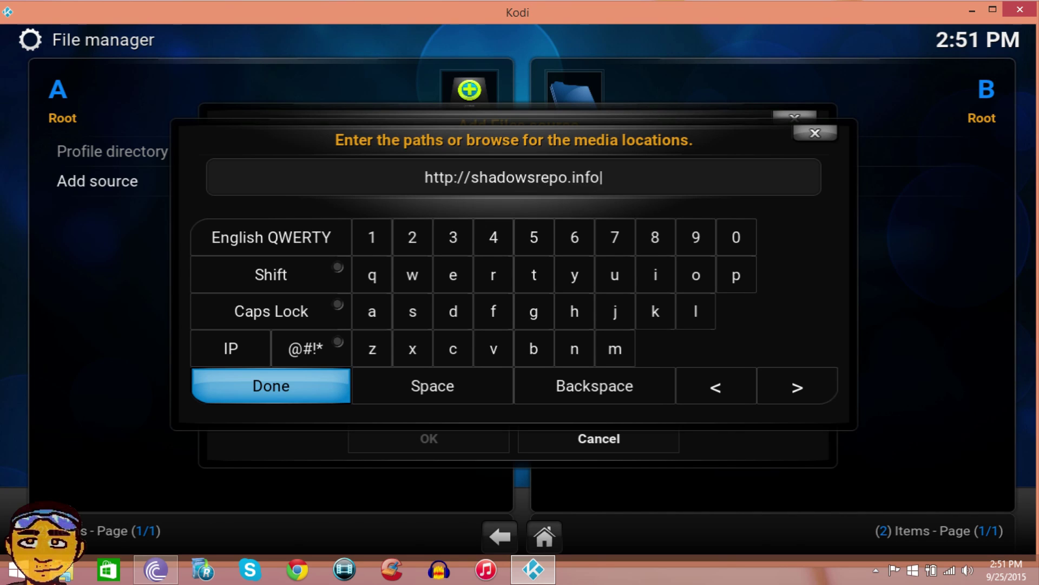
pyautogui.write('/sh')
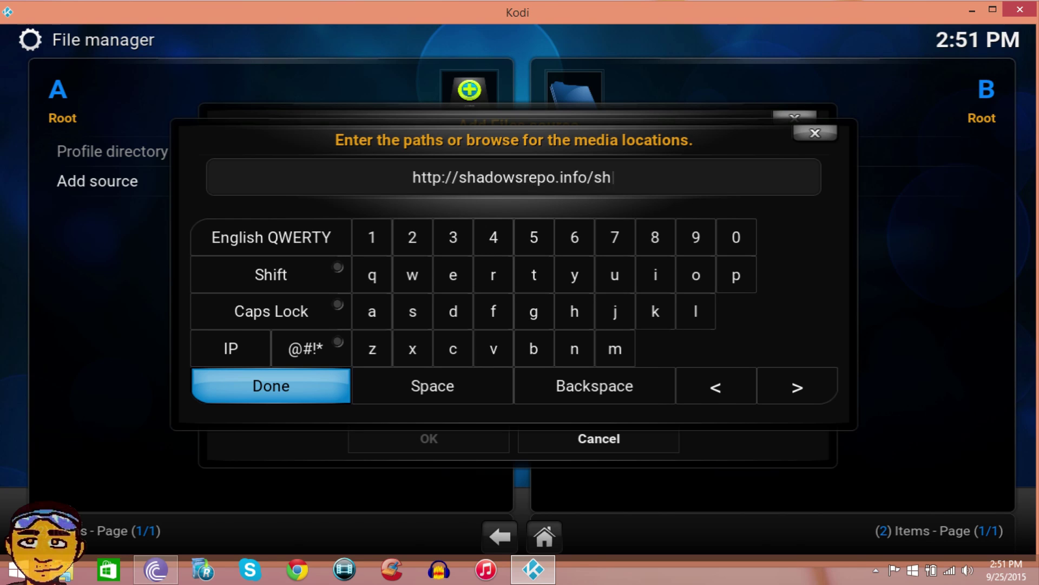
pyautogui.write('adows')
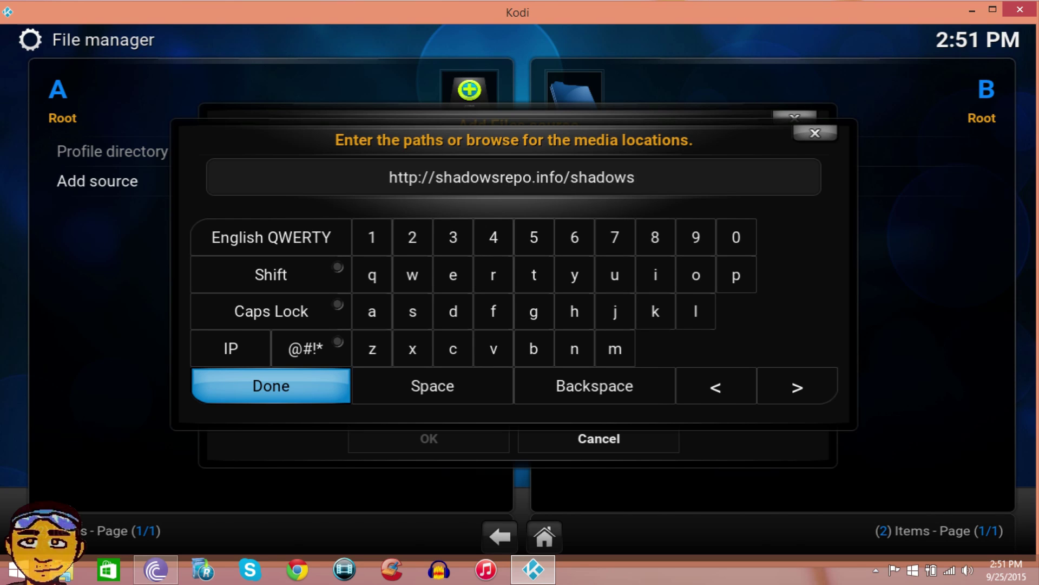
pyautogui.press('Return')
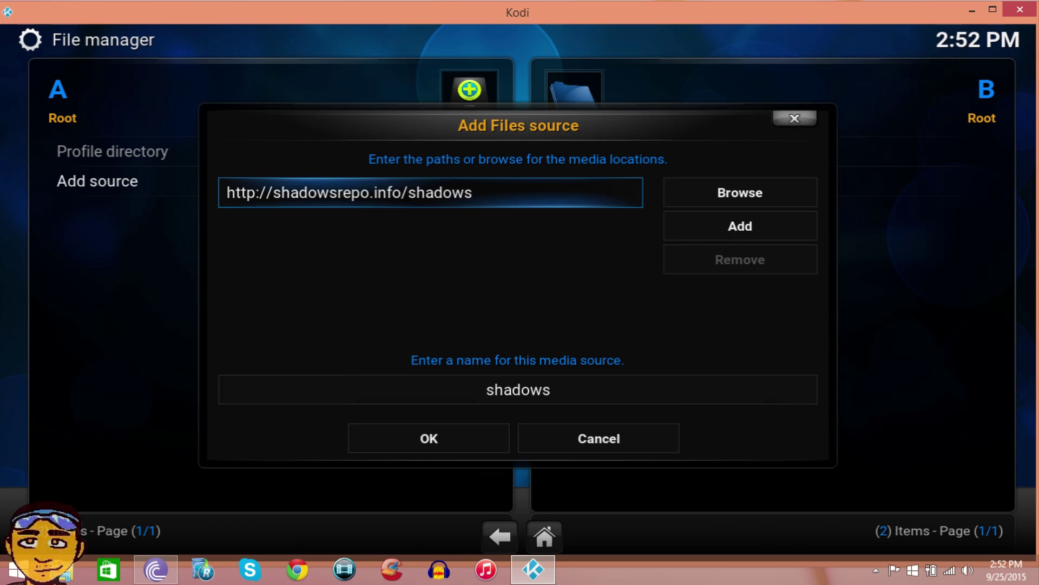
# Name the source .shadows, save it, and return to the home screen
pyautogui.press('Down')
pyautogui.press('BackSpace')
pyautogui.press('BackSpace')
pyautogui.press('BackSpace')
pyautogui.press('BackSpace')
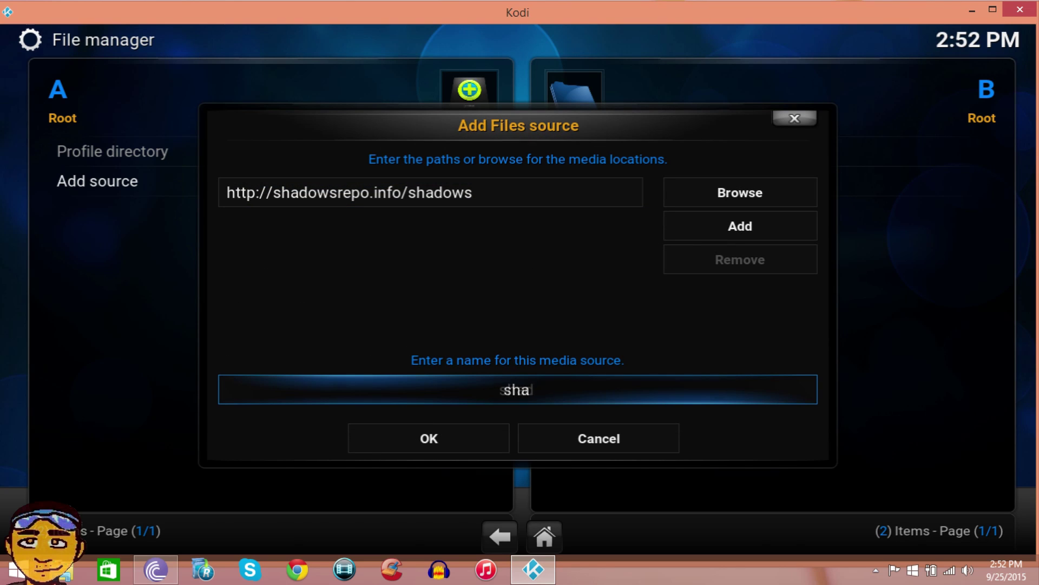
pyautogui.press('BackSpace')
pyautogui.press('BackSpace')
pyautogui.press('BackSpace')
pyautogui.write('.shadows')
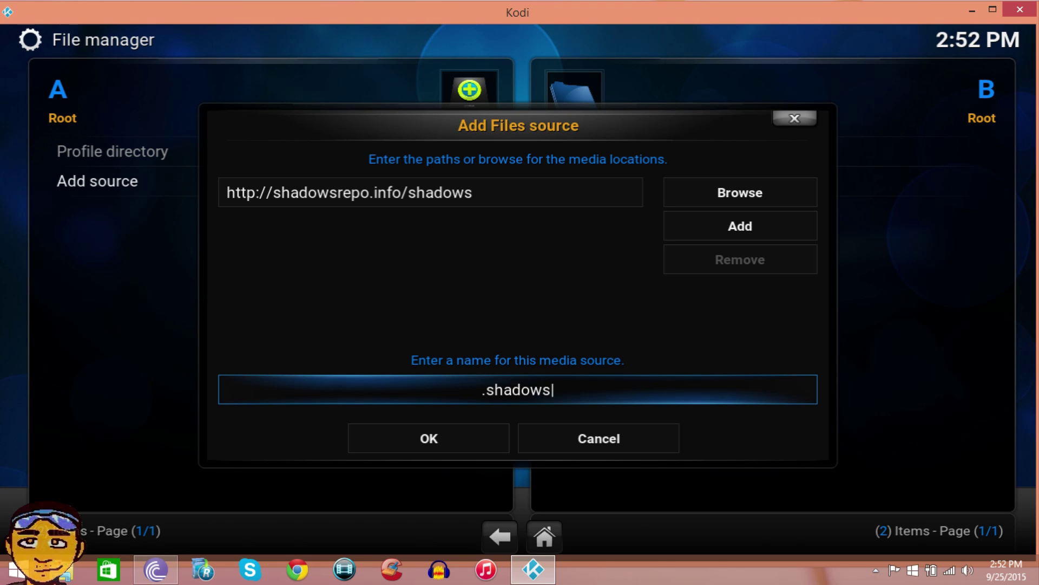
pyautogui.press('Down')
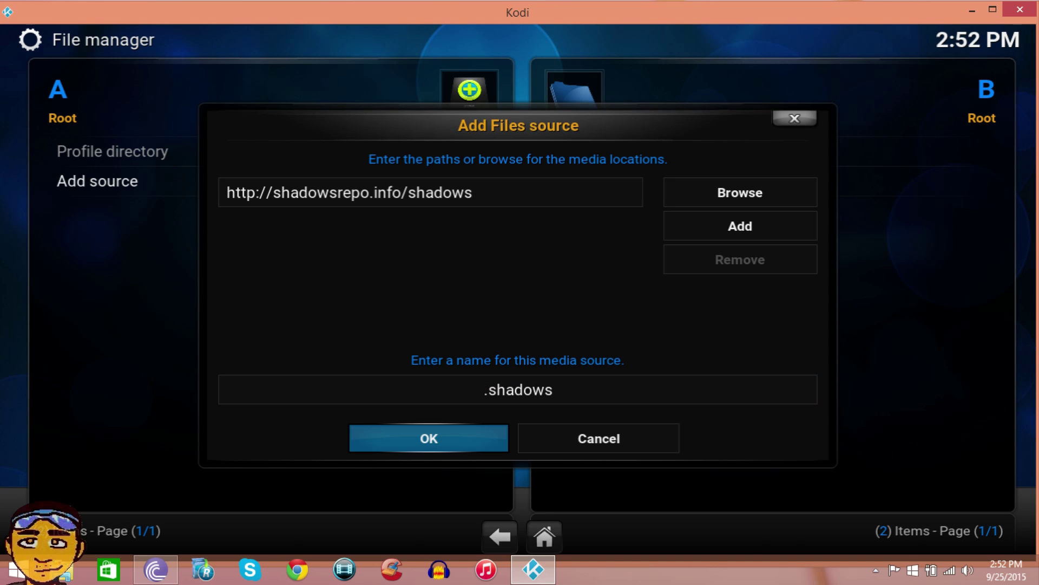
pyautogui.press('Return')
pyautogui.press('Escape')
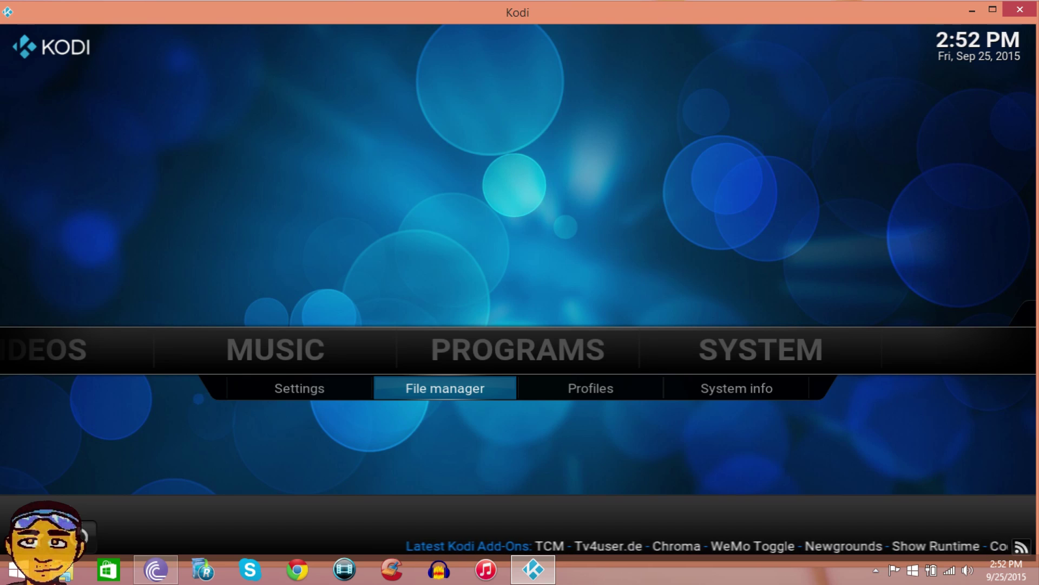
# Open the Add-ons settings and choose Install from zip file
pyautogui.press('Left')
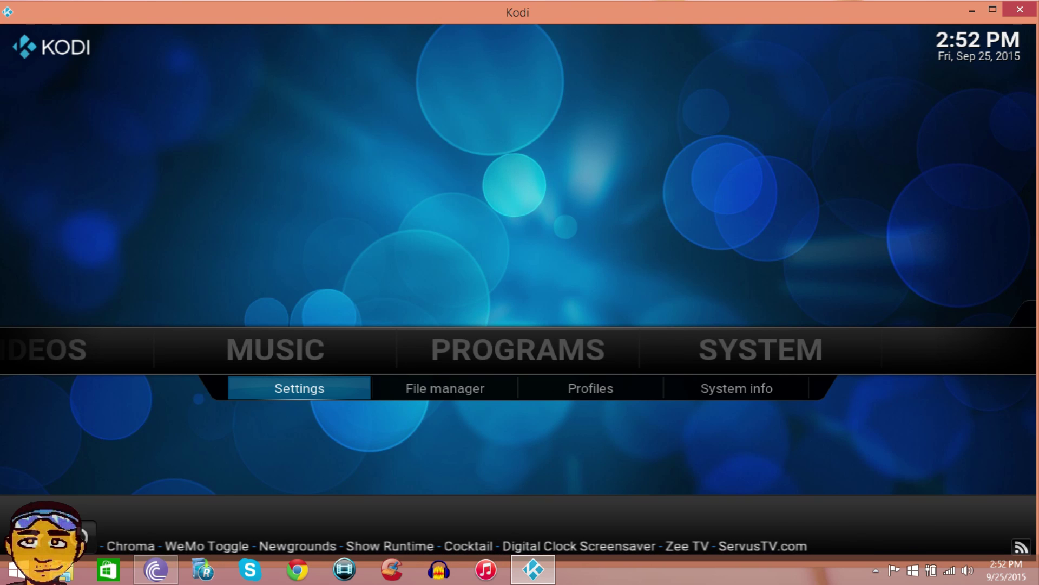
pyautogui.press('Return')
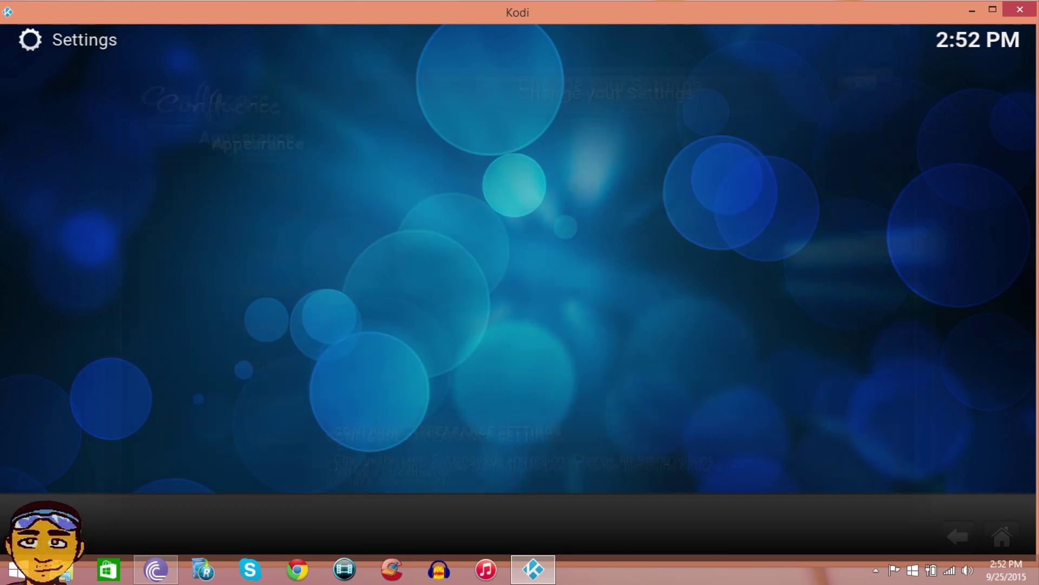
pyautogui.press('Down')
pyautogui.press('Down')
pyautogui.press('Down')
pyautogui.press('Down')
pyautogui.press('Down')
pyautogui.press('Down')
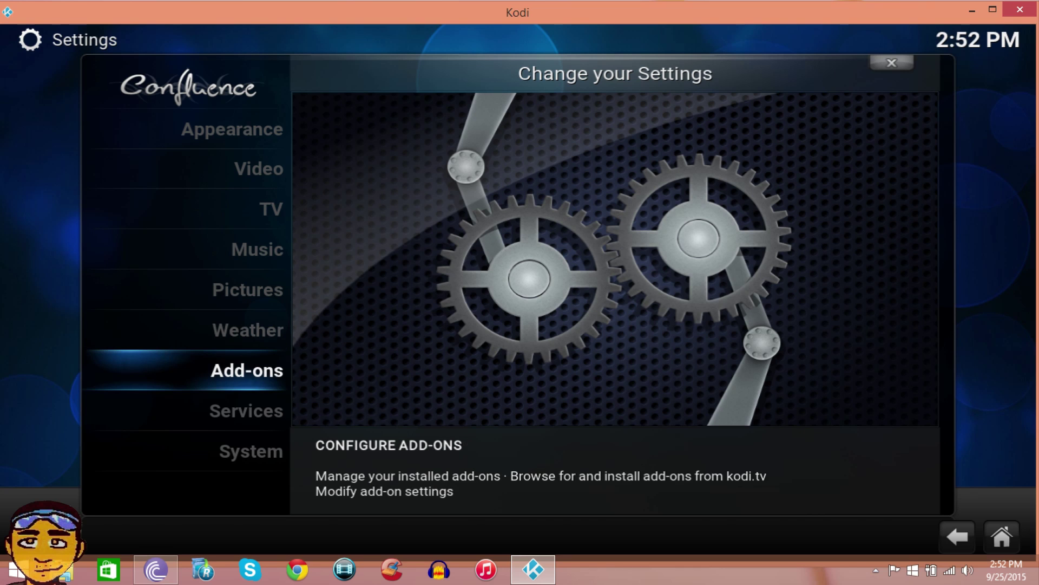
pyautogui.press('Return')
pyautogui.press('Down')
pyautogui.press('Down')
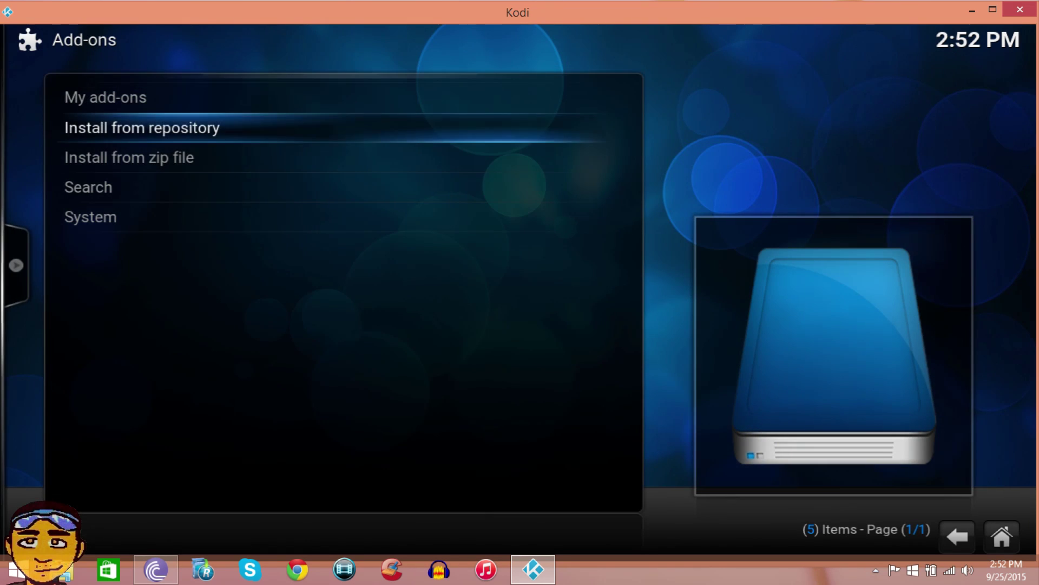
pyautogui.press('Return')
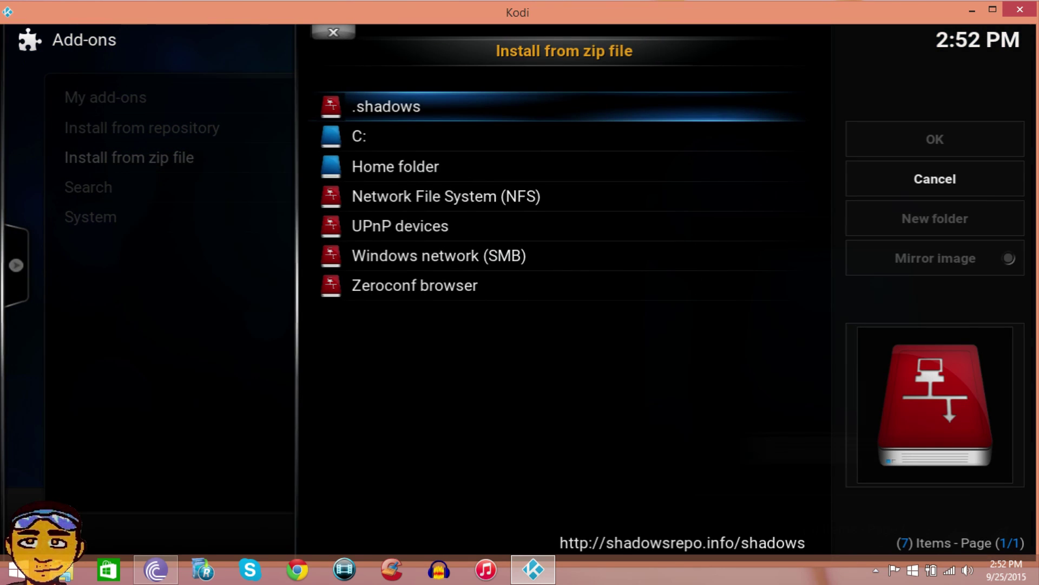
# Install rhrepository.zip from the .shadows source
pyautogui.press('Up')
pyautogui.press('Down')
pyautogui.press('Return')
pyautogui.press('Down')
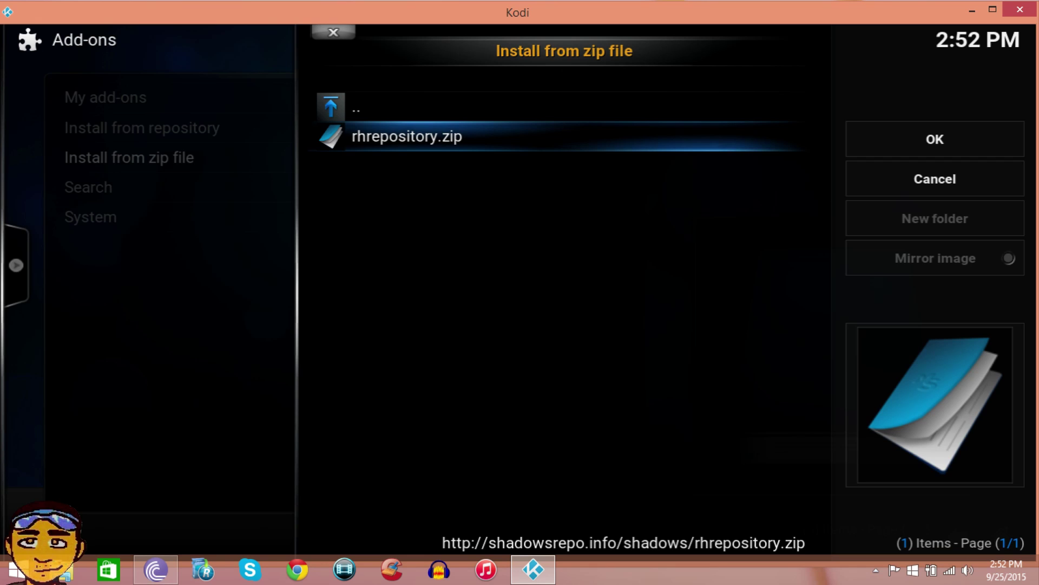
pyautogui.press('Return')
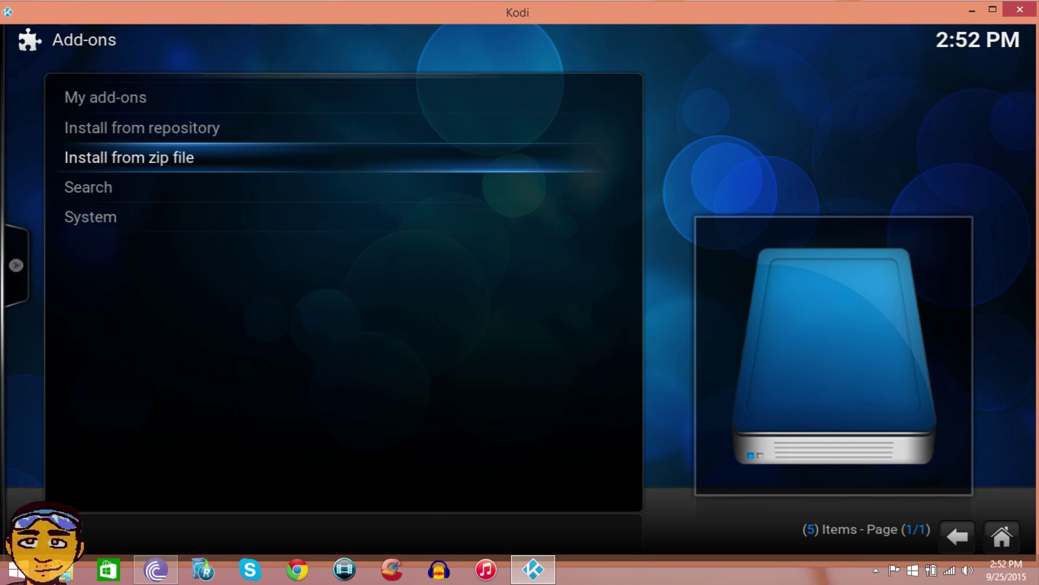
pyautogui.press('Up')
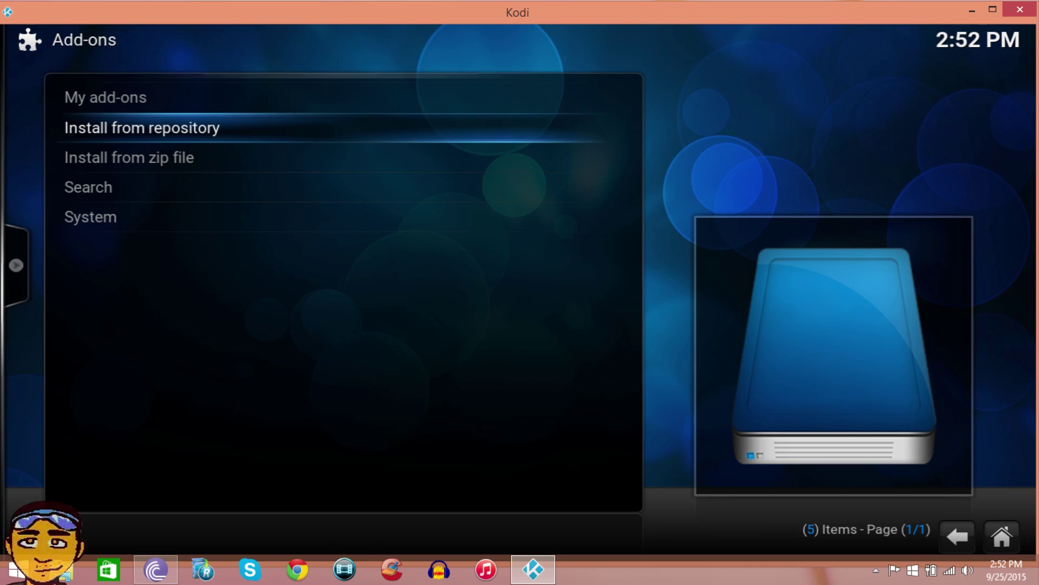
pyautogui.press('Down')
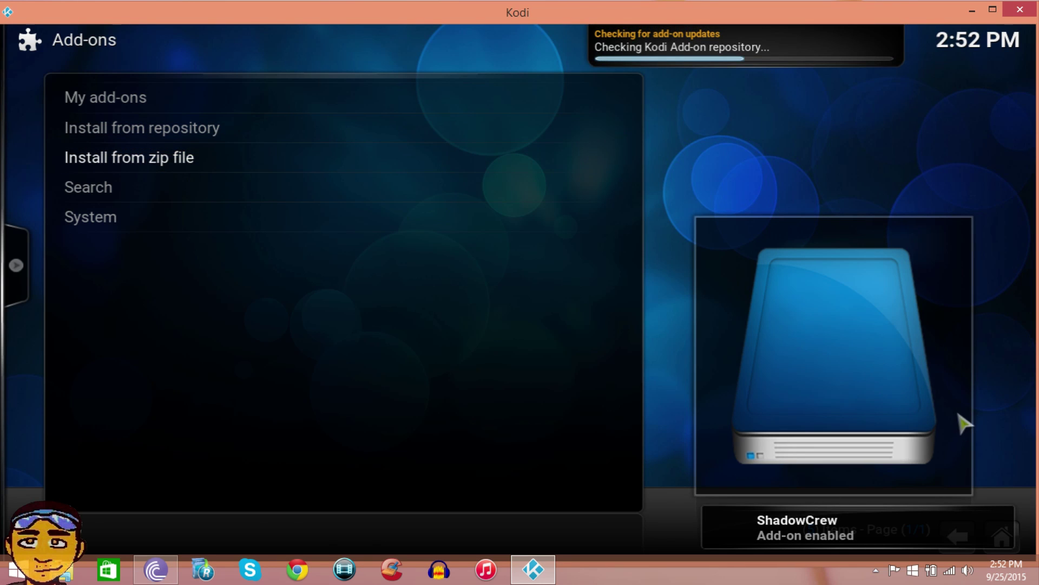
# Open the ShadowCrew repository's Video add-ons and try installing RobinHood-Project
pyautogui.press('Up')
pyautogui.press('Return')
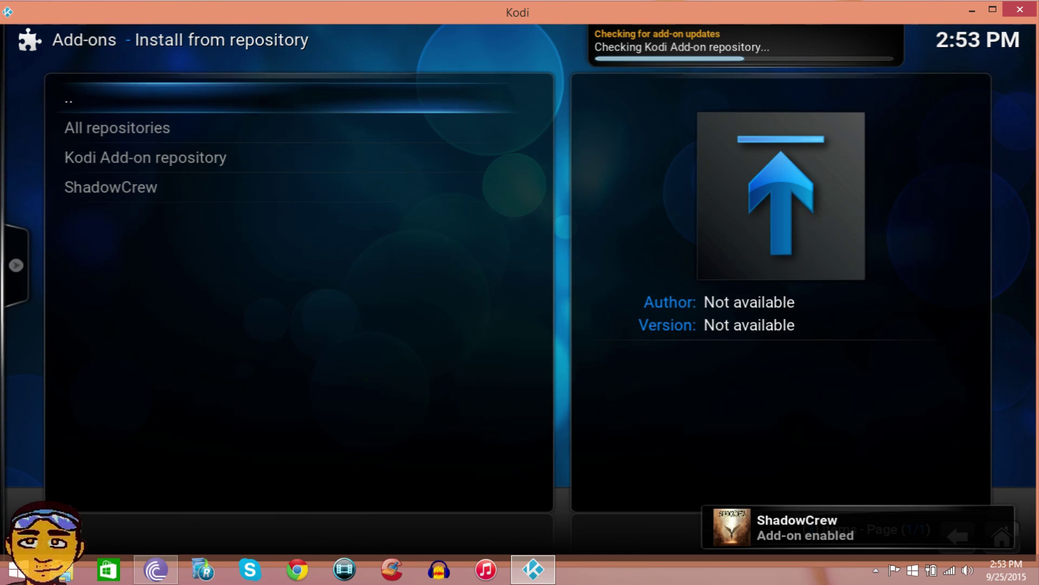
pyautogui.press('Down')
pyautogui.press('Down')
pyautogui.press('Down')
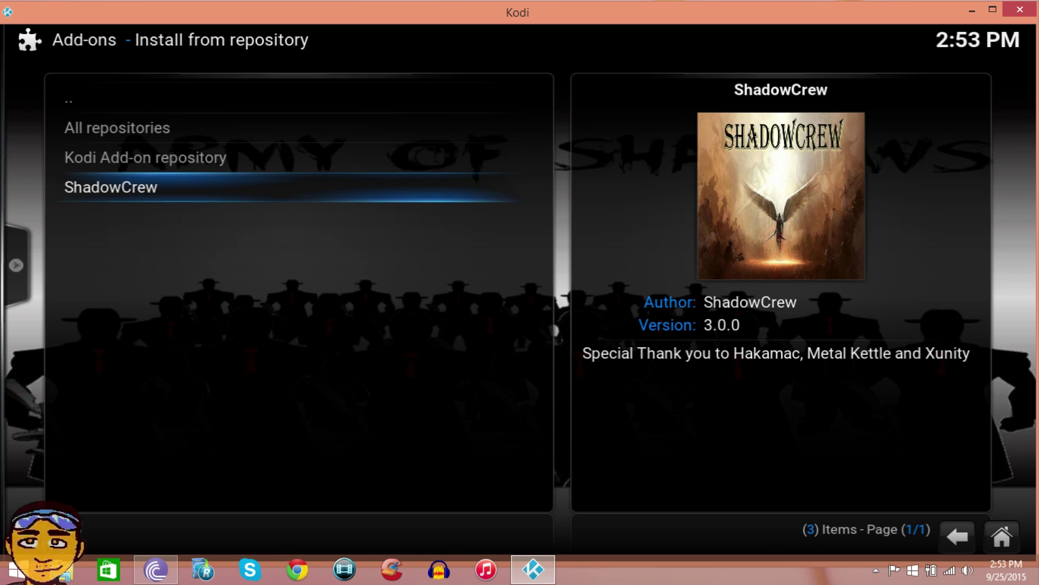
pyautogui.press('Return')
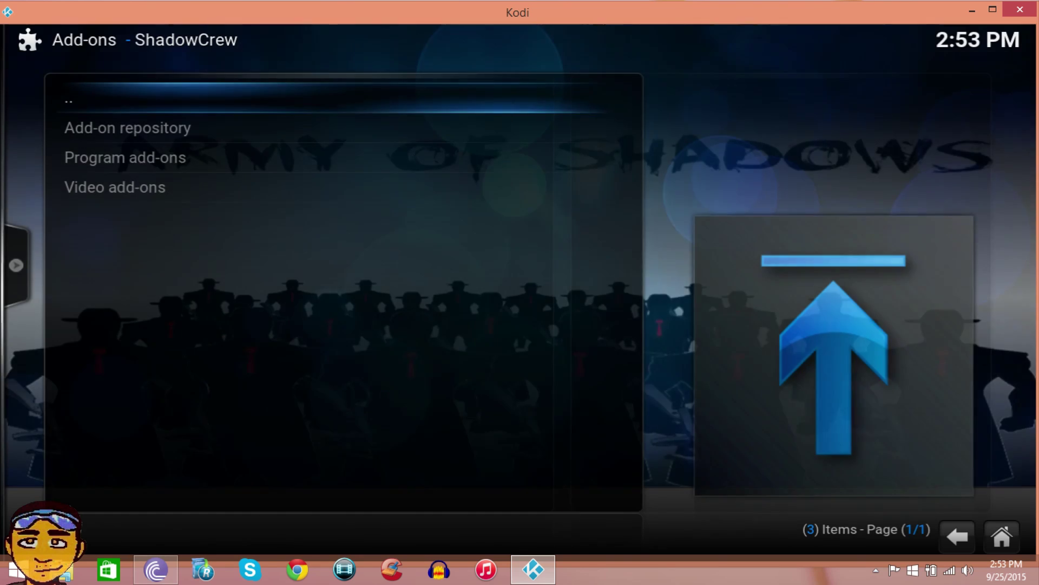
pyautogui.press('Down')
pyautogui.press('Down')
pyautogui.press('Down')
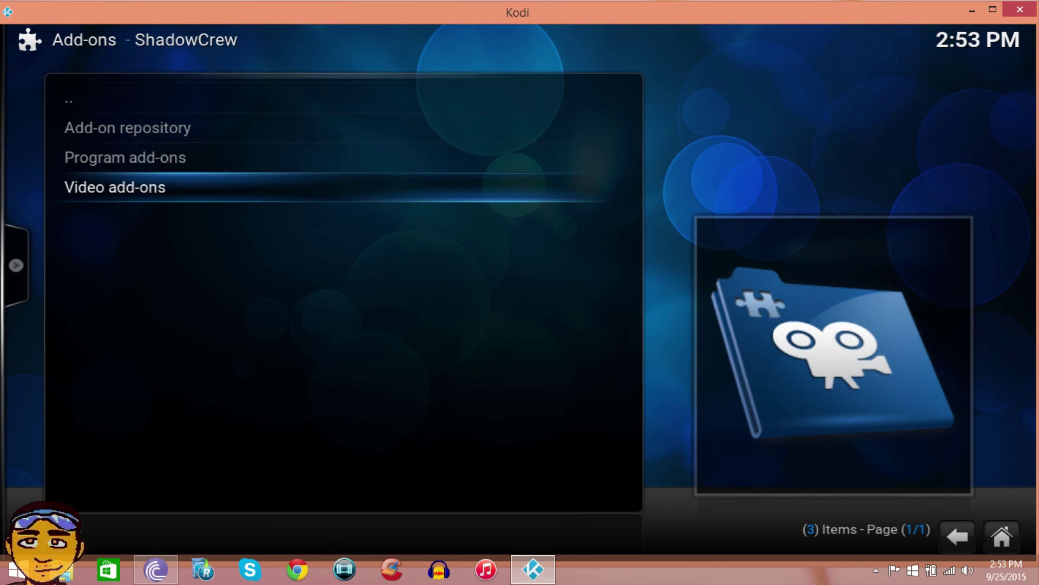
pyautogui.press('Return')
pyautogui.press('Down')
pyautogui.press('Down')
pyautogui.press('Down')
pyautogui.press('Down')
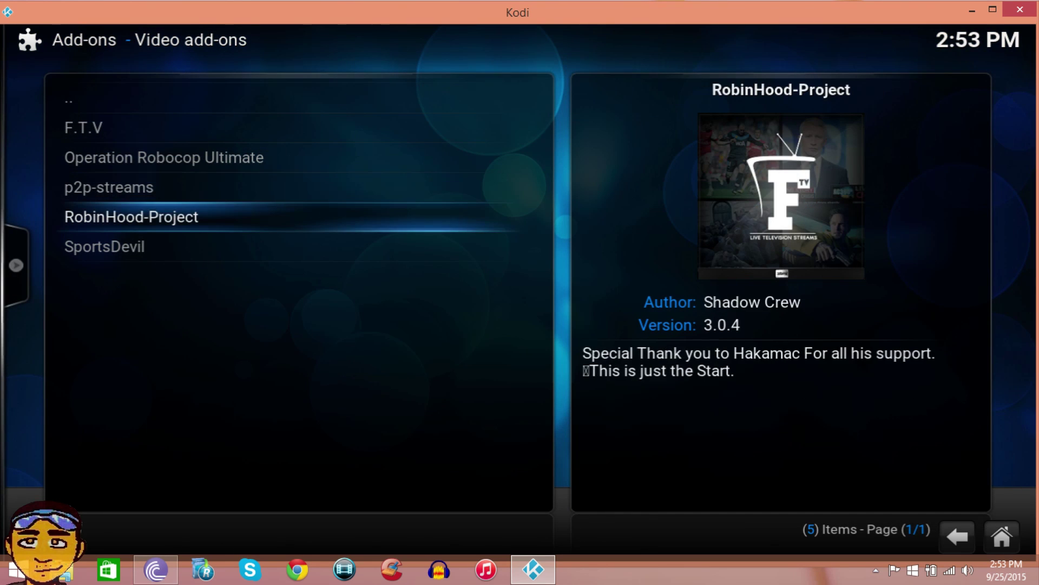
pyautogui.press('Return')
pyautogui.press('Return')
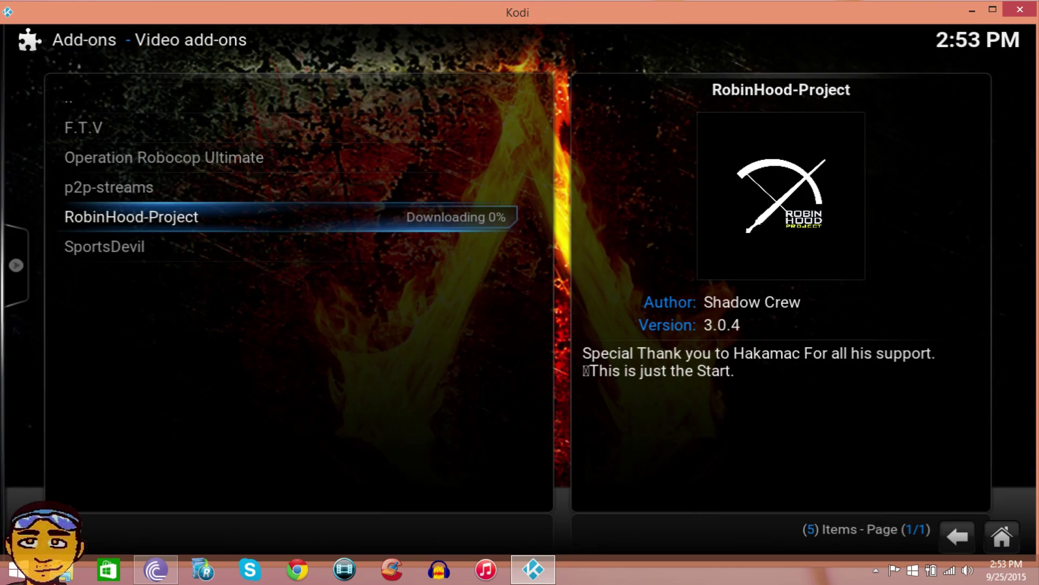
# Check the neighbouring add-ons, then bring up RobinHood-Project's add-on information
pyautogui.press('Up')
pyautogui.press('Down')
pyautogui.press('Up')
pyautogui.press('Down')
pyautogui.press('Down')
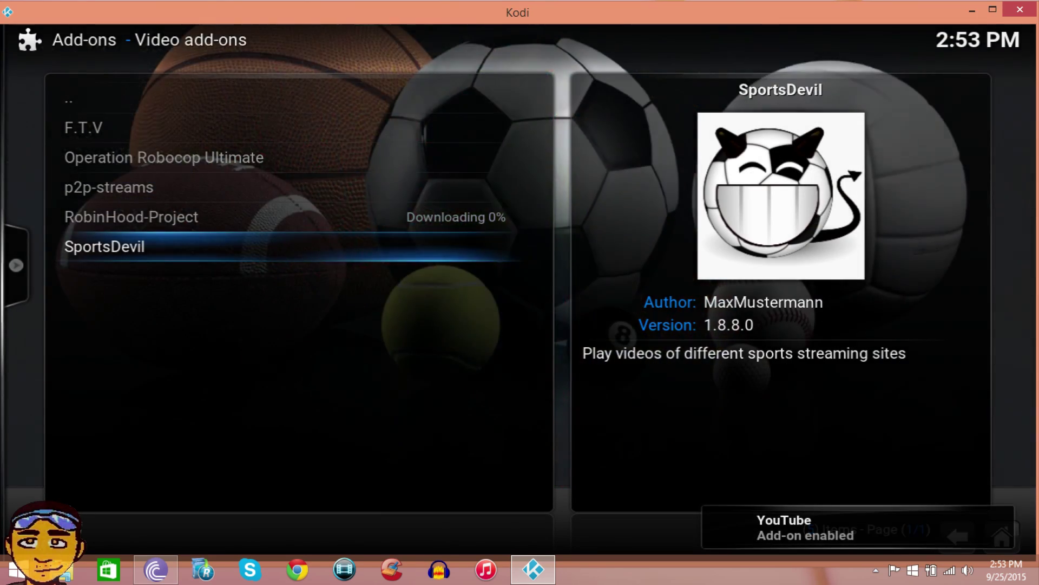
pyautogui.press('Up')
pyautogui.press('Up')
pyautogui.press('Up')
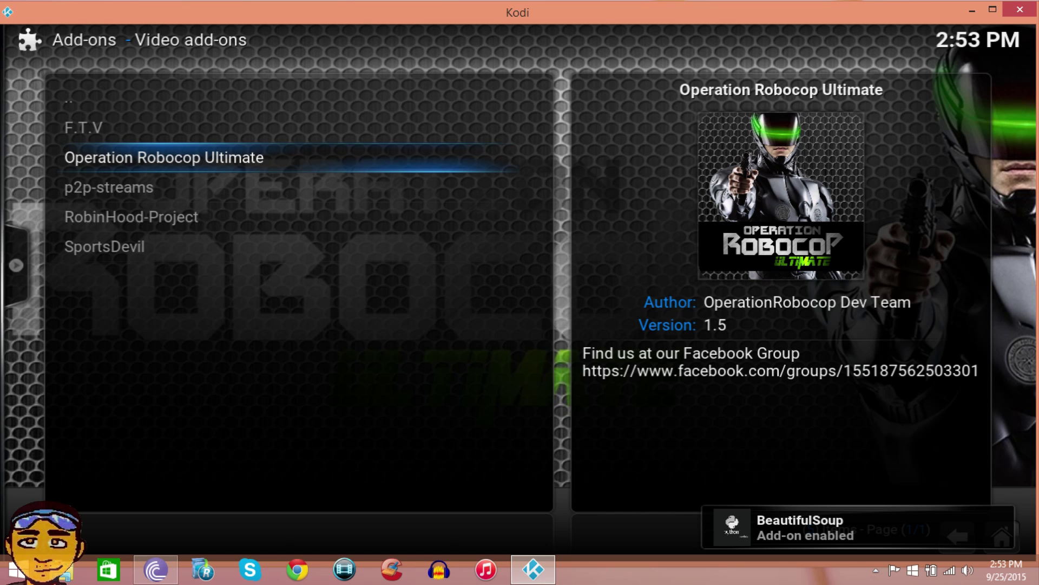
pyautogui.press('Down')
pyautogui.press('Down')
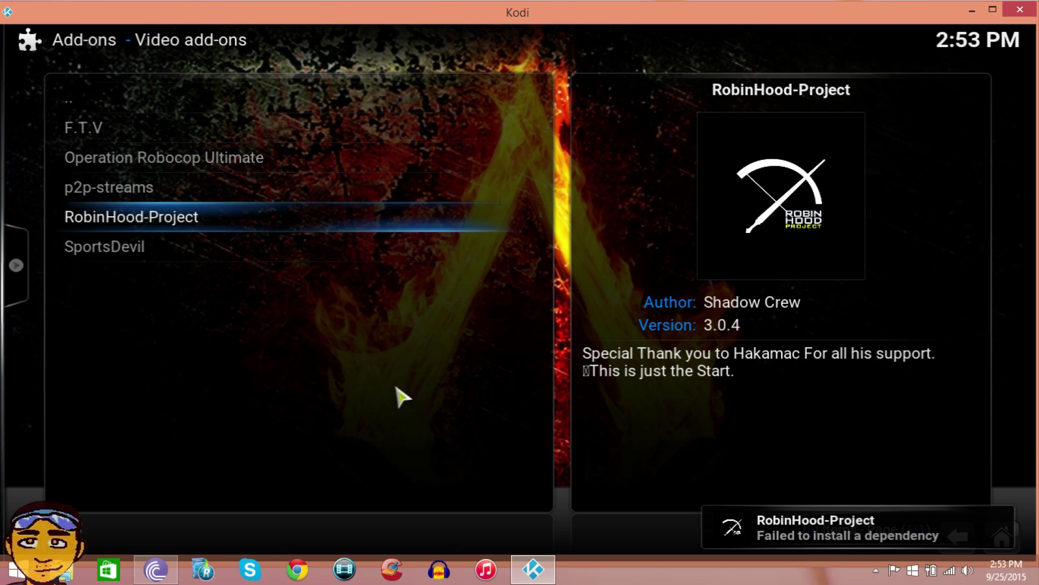
pyautogui.press('Down')
# Reinstall RobinHood-Project 3.0.4 and wait until it shows Enabled in Video add-ons
pyautogui.press('Up')
pyautogui.press('Return')
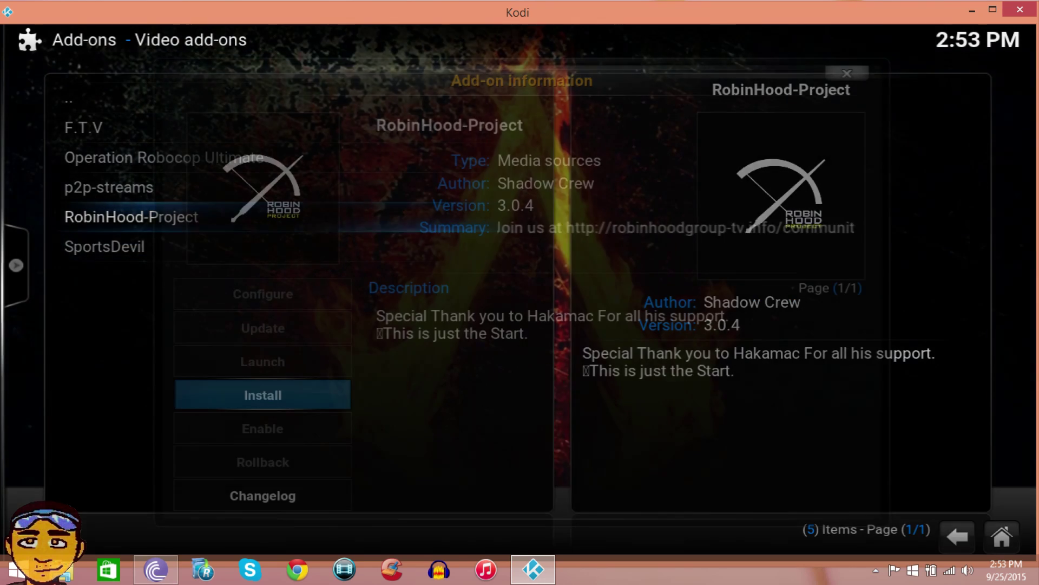
pyautogui.press('Return')
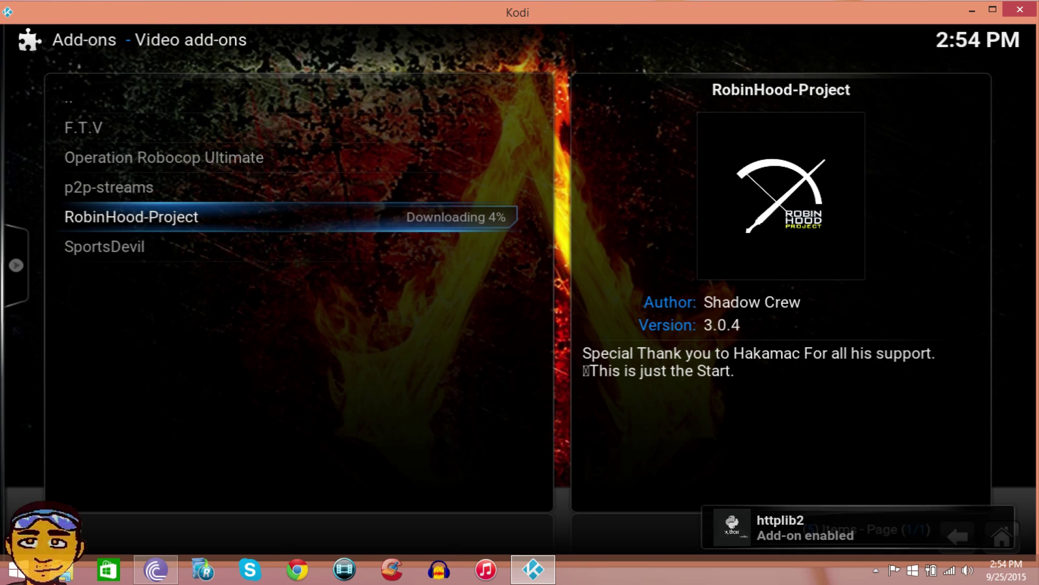
pyautogui.press('Down')
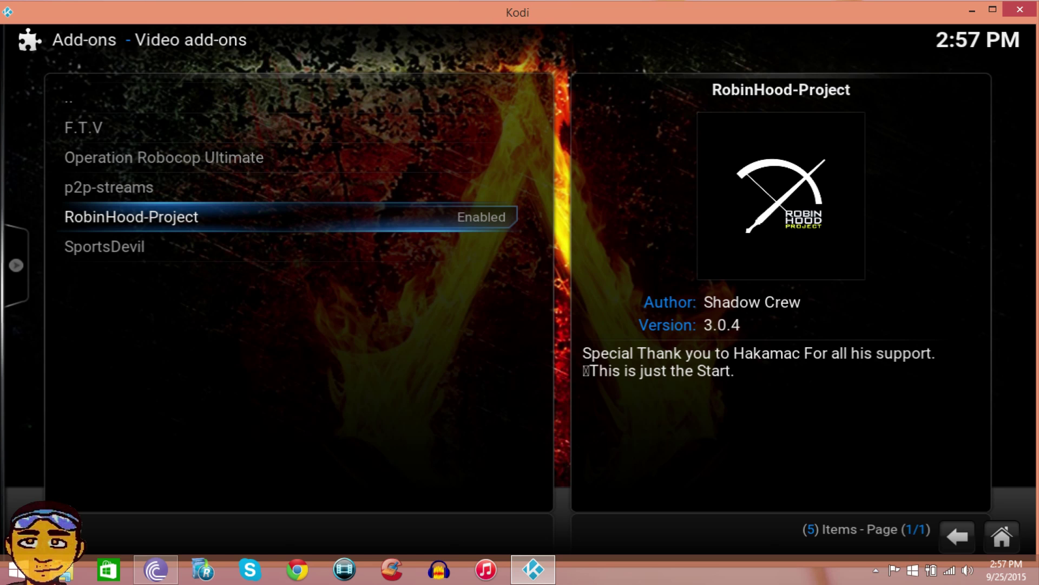
pyautogui.press('Up')
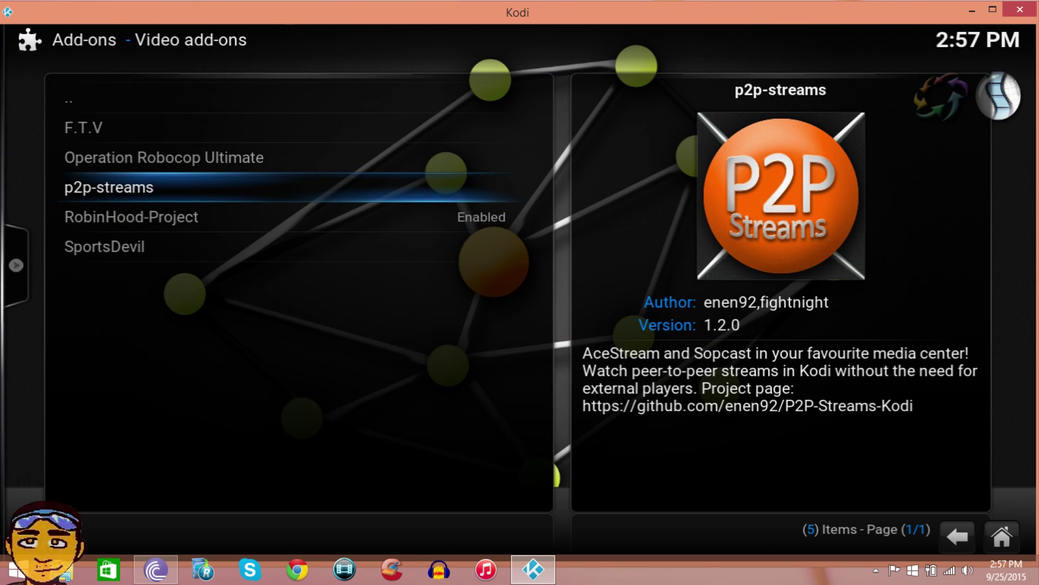
# Back out of the Video add-ons list to the home menu's Videos section
pyautogui.press('Up')
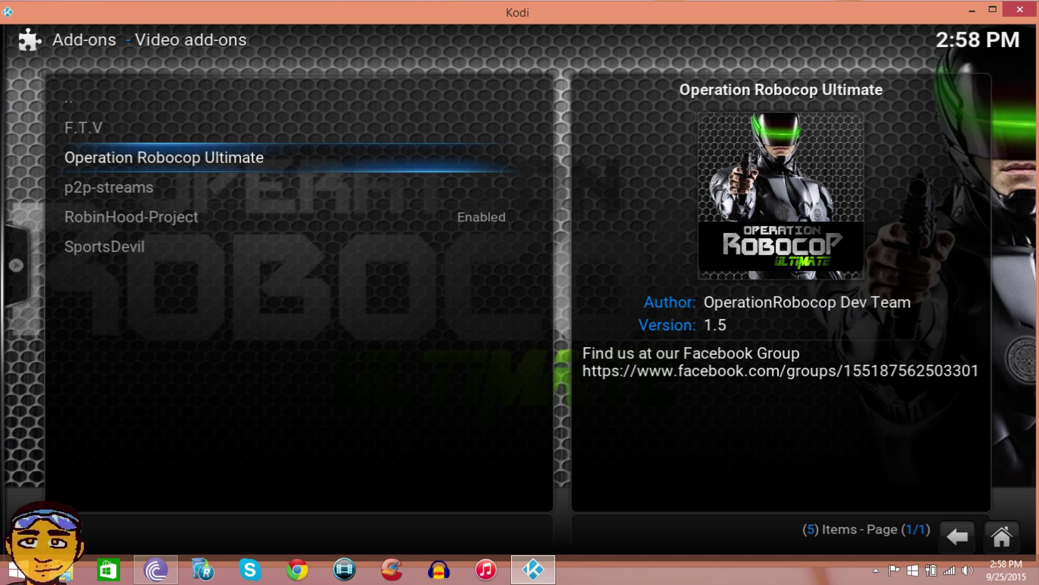
pyautogui.press('Up')
pyautogui.press('Up')
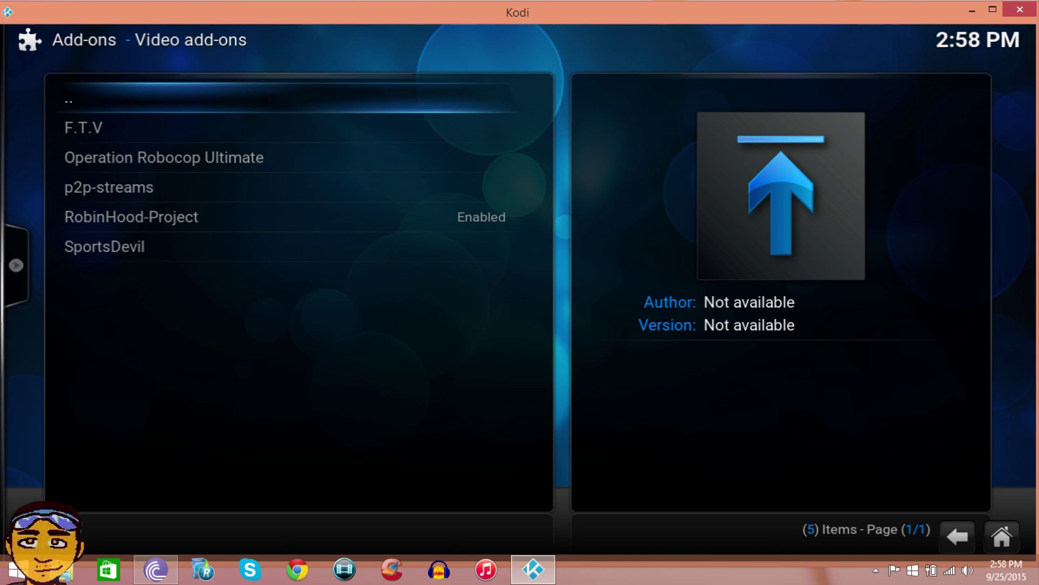
pyautogui.press('BackSpace')
pyautogui.press('BackSpace')
pyautogui.press('Left')
pyautogui.press('Left')
pyautogui.press('Left')
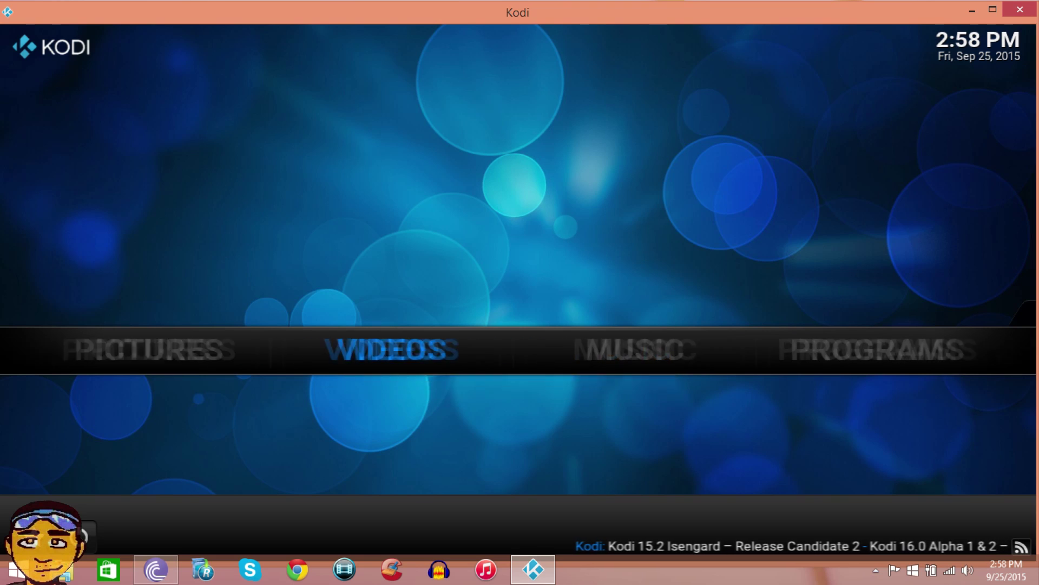
pyautogui.press('Down')
# Launch RobinHood-Project from Videos > Add-ons
pyautogui.press('Right')
pyautogui.press('Return')
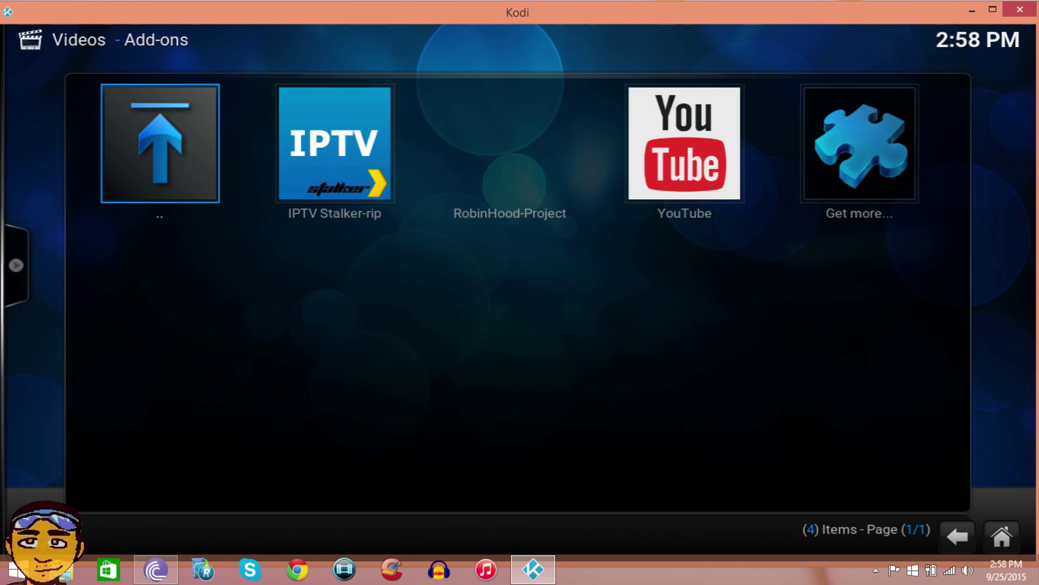
pyautogui.press('Right')
pyautogui.press('Right')
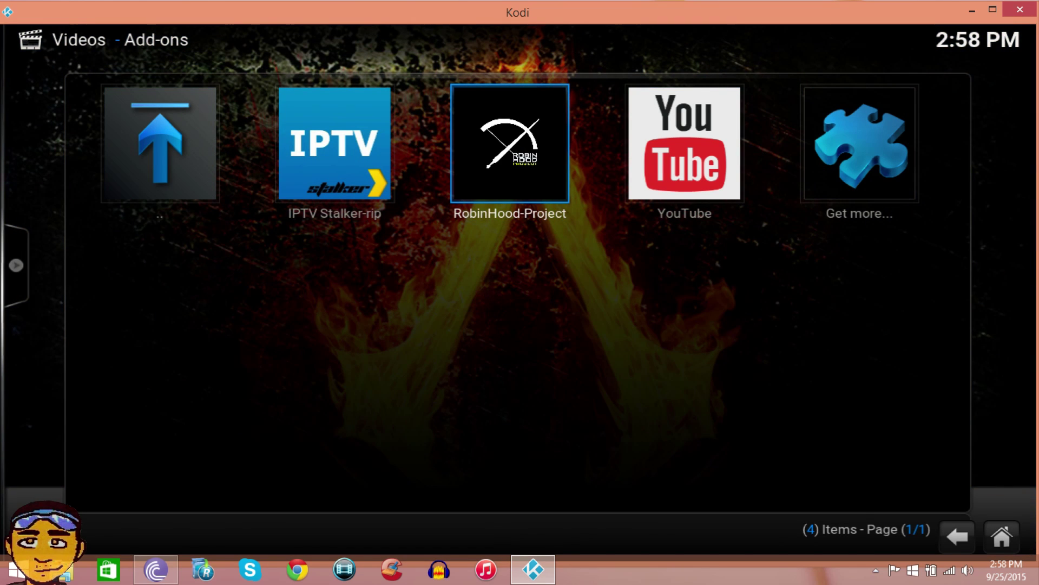
pyautogui.press('Return')
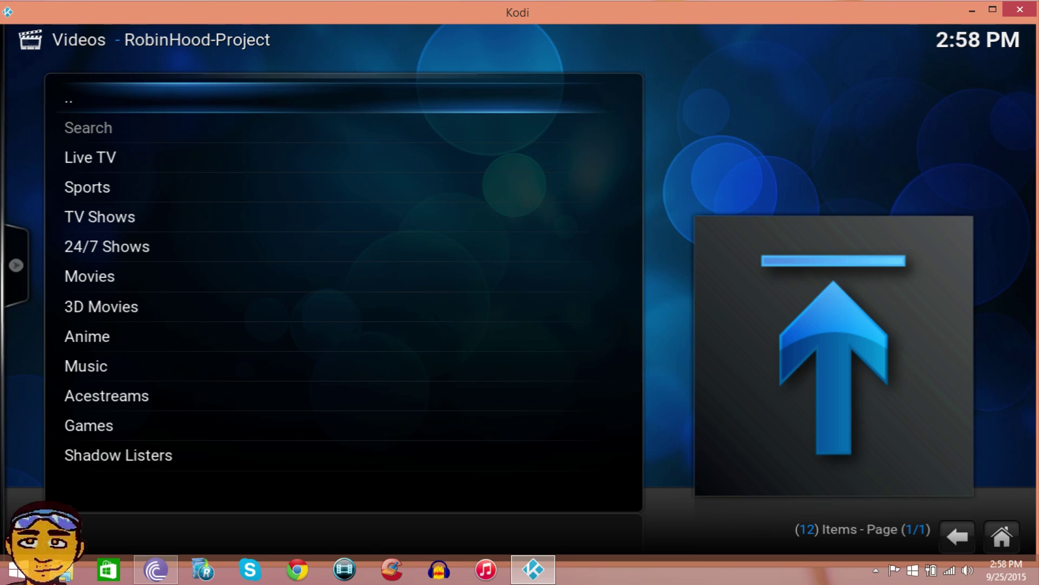
# Open Shadow Listers, then the HD King list
pyautogui.press('Up')
pyautogui.press('Up')
pyautogui.press('Down')
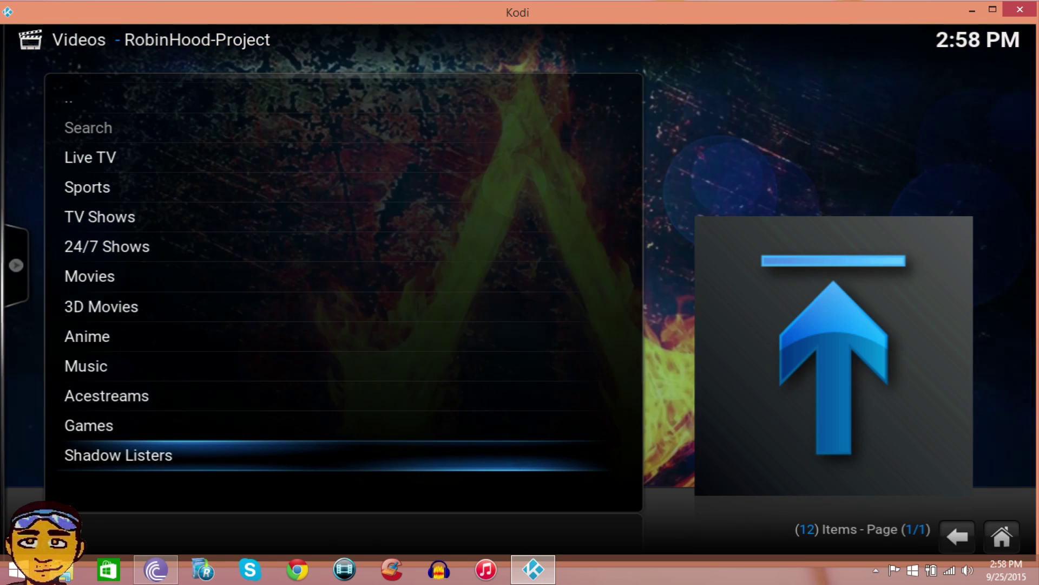
pyautogui.press('Return')
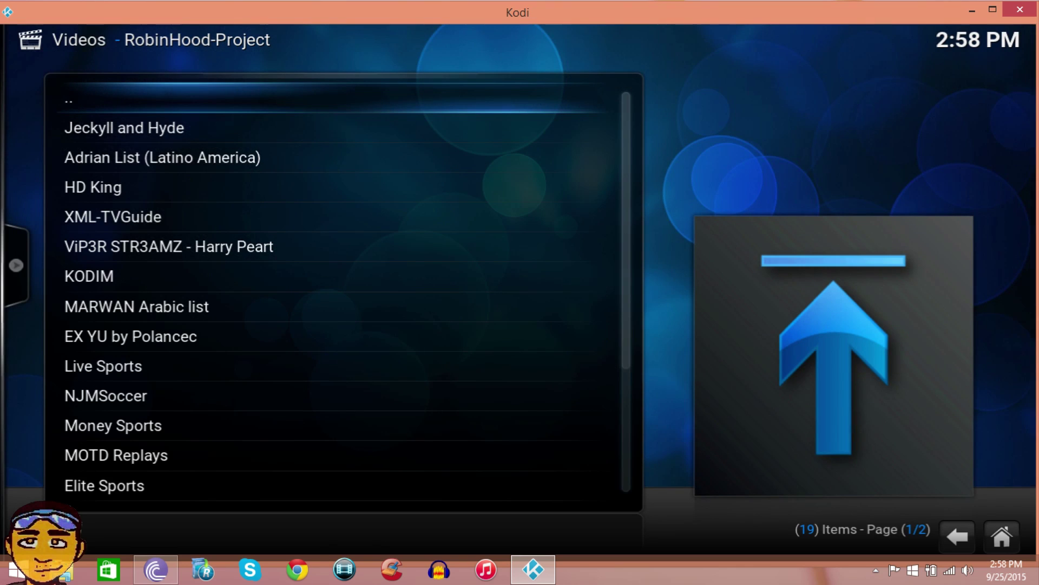
pyautogui.press('Down')
pyautogui.press('Down')
pyautogui.press('Down')
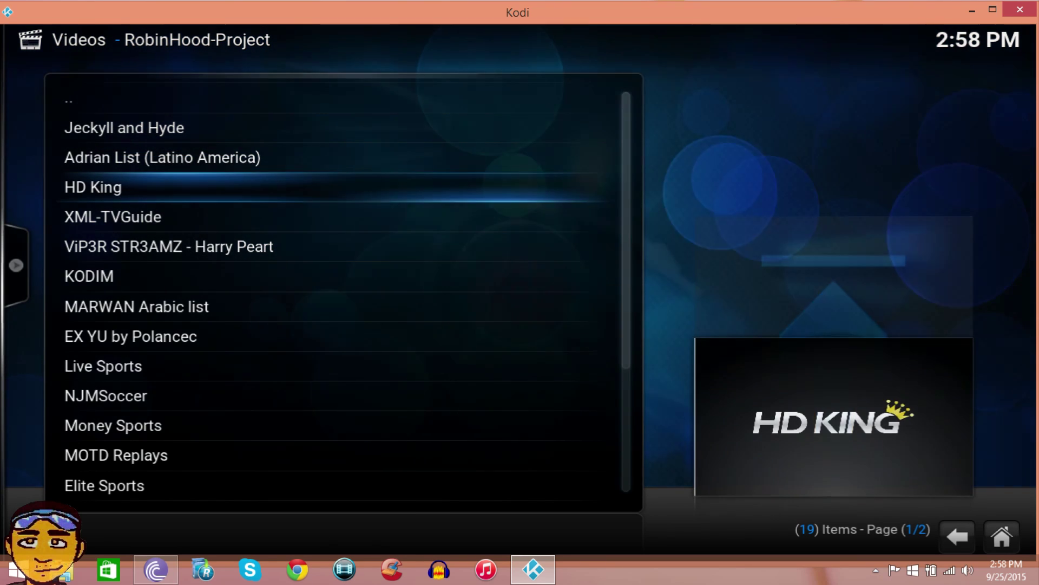
pyautogui.press('Return')
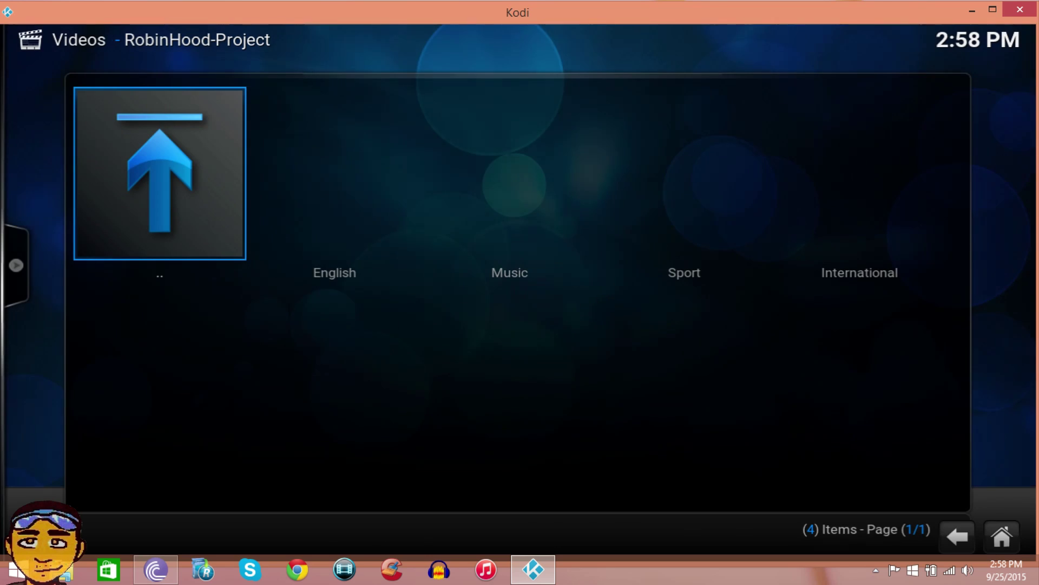
pyautogui.press('Right')
pyautogui.press('Right')
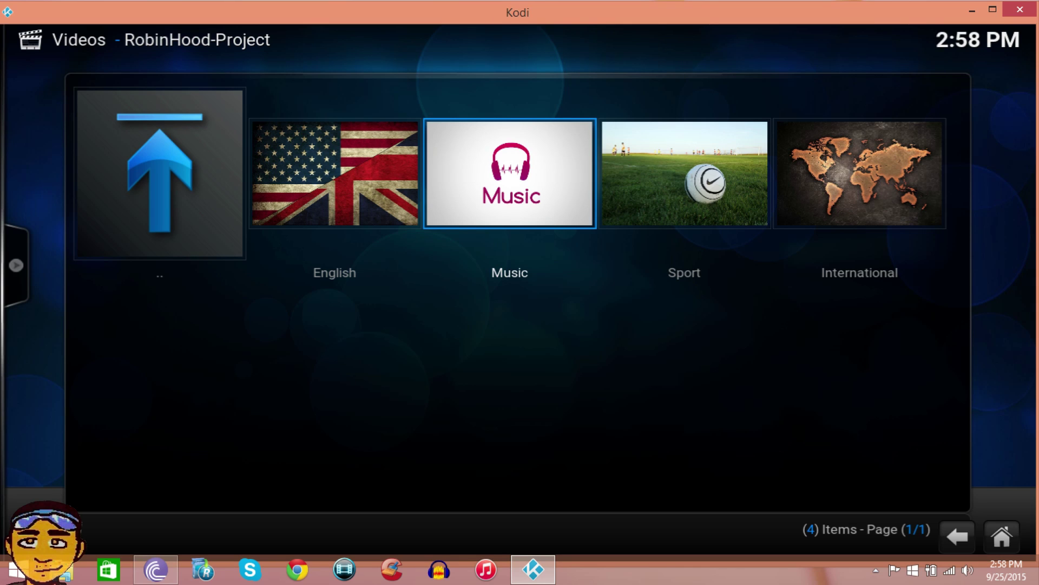
pyautogui.click(335, 173)
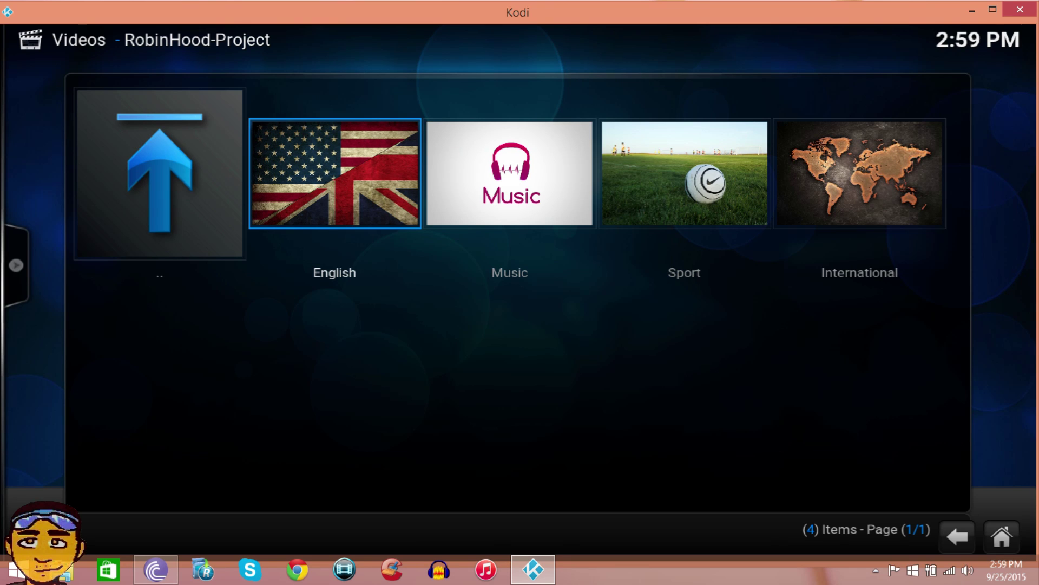
pyautogui.press('Return')
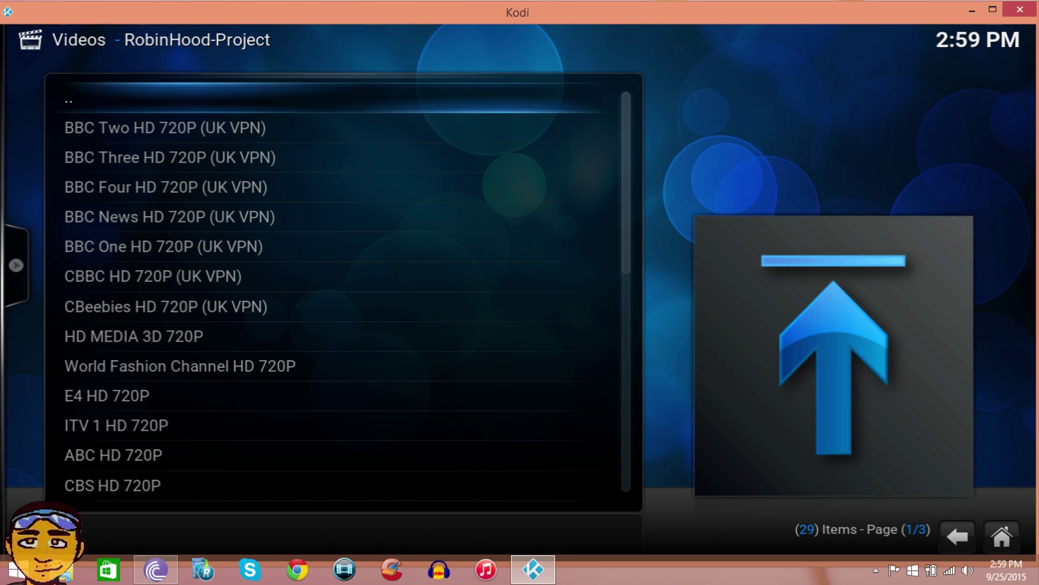
# Browse the English channels from BBC Two to NBC, then return to the HD King categories
pyautogui.press('Down')
pyautogui.press('Up')
pyautogui.press('Up')
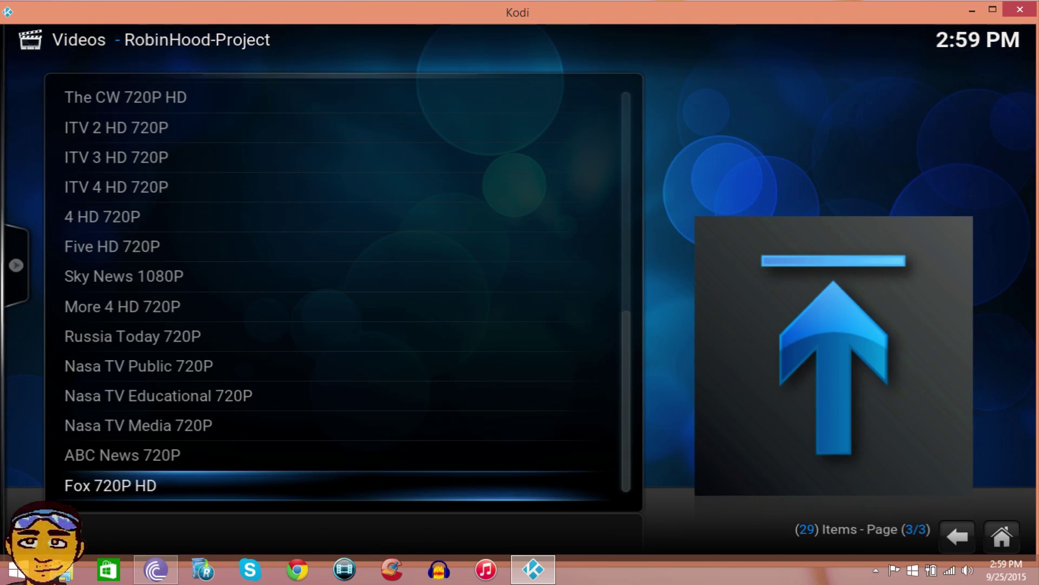
pyautogui.press('Up')
pyautogui.press('Down')
pyautogui.press('Down')
pyautogui.press('Down')
pyautogui.press('Down')
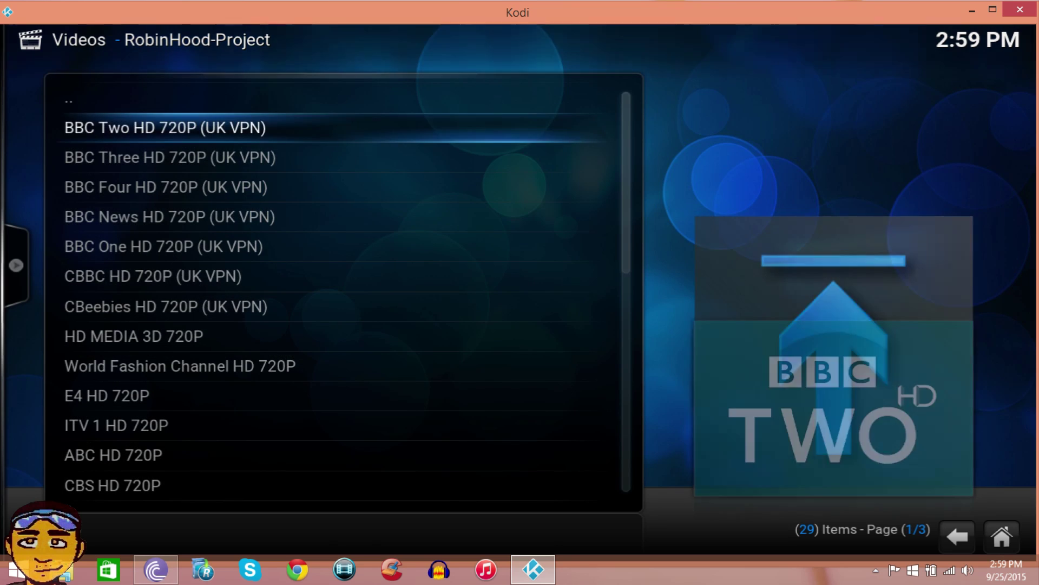
pyautogui.press('Down')
pyautogui.press('Down')
pyautogui.press('Down')
pyautogui.press('Down')
pyautogui.press('Down')
pyautogui.press('Down')
pyautogui.press('Down')
pyautogui.press('Down')
pyautogui.press('Down')
pyautogui.press('Down')
pyautogui.press('Down')
pyautogui.press('Down')
pyautogui.press('Down')
pyautogui.press('Down')
pyautogui.press('Down')
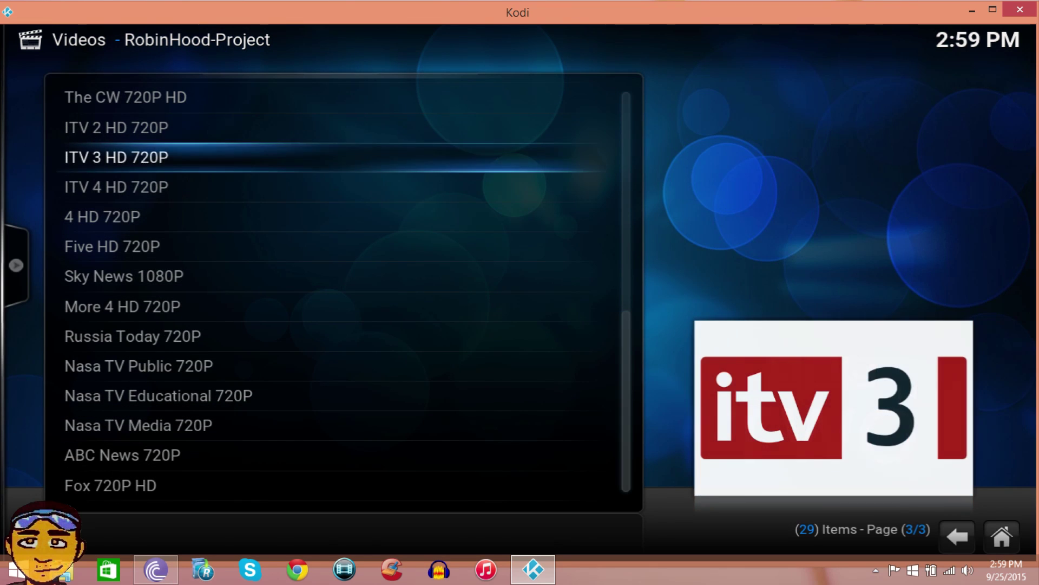
pyautogui.press('Down')
pyautogui.press('Down')
pyautogui.press('Down')
pyautogui.press('Down')
pyautogui.press('Down')
pyautogui.press('Down')
pyautogui.press('Down')
pyautogui.press('Down')
pyautogui.press('Down')
pyautogui.press('Down')
pyautogui.press('Down')
pyautogui.press('Down')
pyautogui.press('Down')
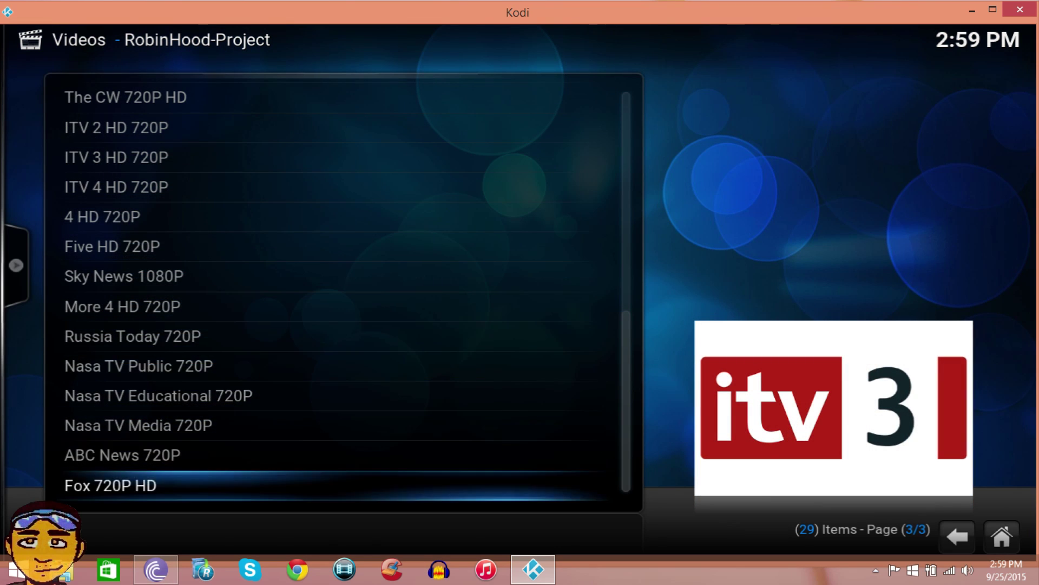
pyautogui.press('Down')
pyautogui.press('Down')
pyautogui.press('Down')
pyautogui.press('Down')
pyautogui.press('Down')
pyautogui.press('Down')
pyautogui.press('Down')
pyautogui.press('Down')
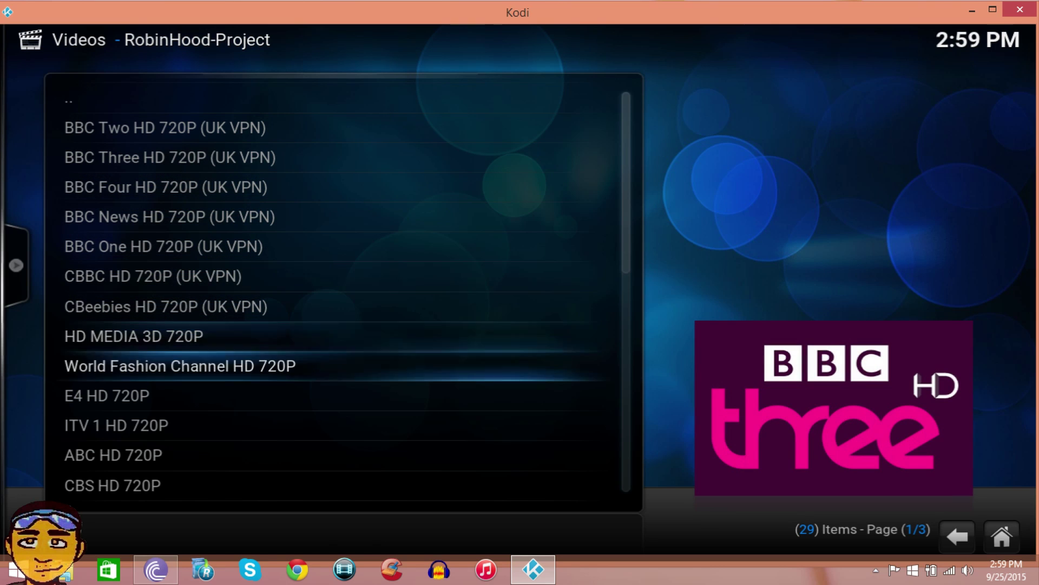
pyautogui.press('Down')
pyautogui.press('Down')
pyautogui.press('Down')
pyautogui.press('Down')
pyautogui.press('Down')
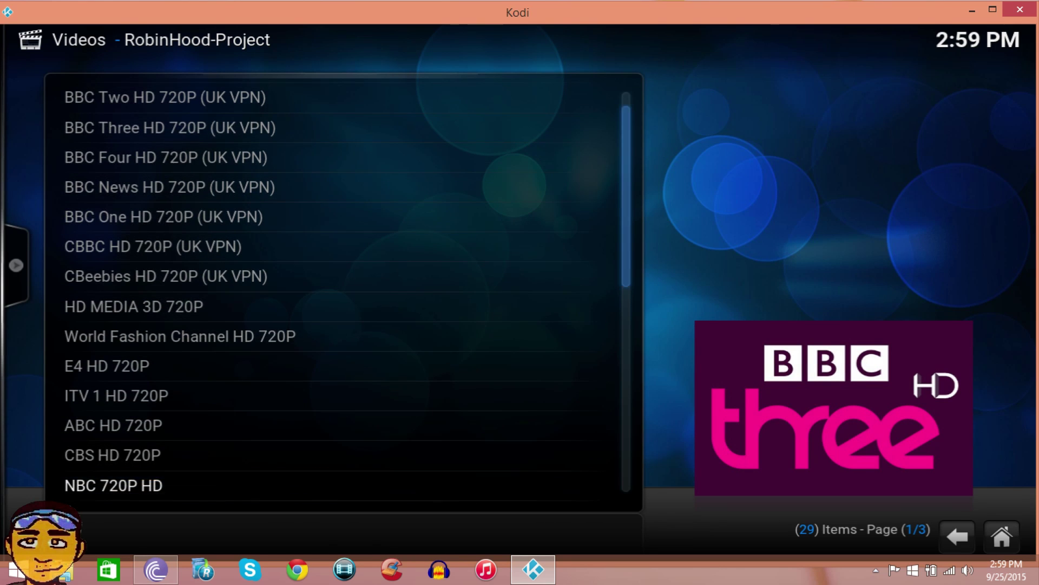
pyautogui.press('Up')
pyautogui.press('Up')
pyautogui.press('Up')
pyautogui.press('Up')
pyautogui.press('Up')
pyautogui.press('Up')
pyautogui.press('Up')
pyautogui.press('Up')
pyautogui.press('Up')
pyautogui.press('Up')
pyautogui.press('Up')
pyautogui.press('Up')
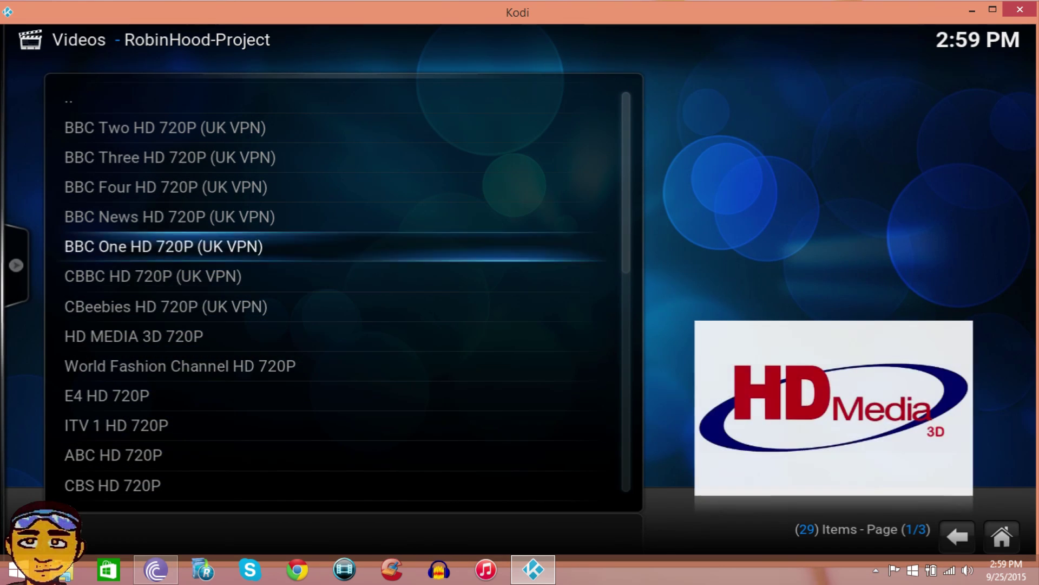
pyautogui.press('Up')
pyautogui.press('Up')
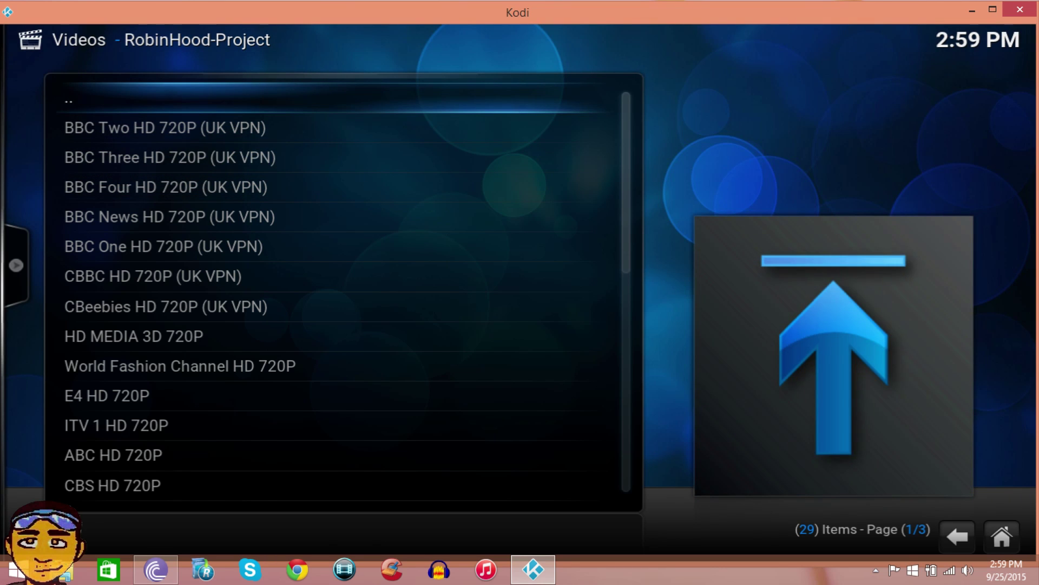
pyautogui.press('Return')
pyautogui.press('Right')
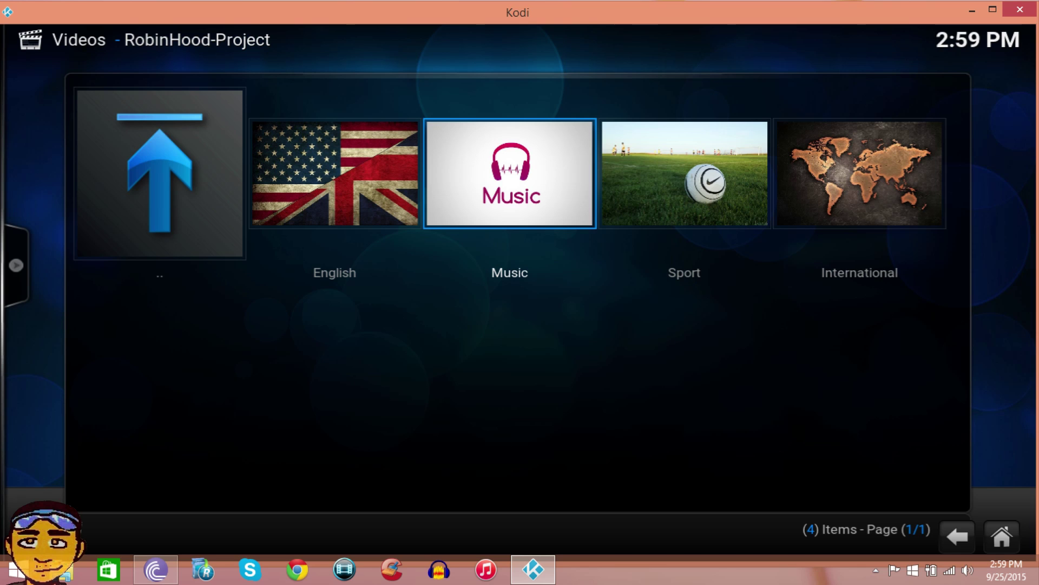
# Browse the Music channels down to HD One Pop, then go back to the categories
pyautogui.press('Return')
pyautogui.press('Down')
pyautogui.press('Down')
pyautogui.press('Down')
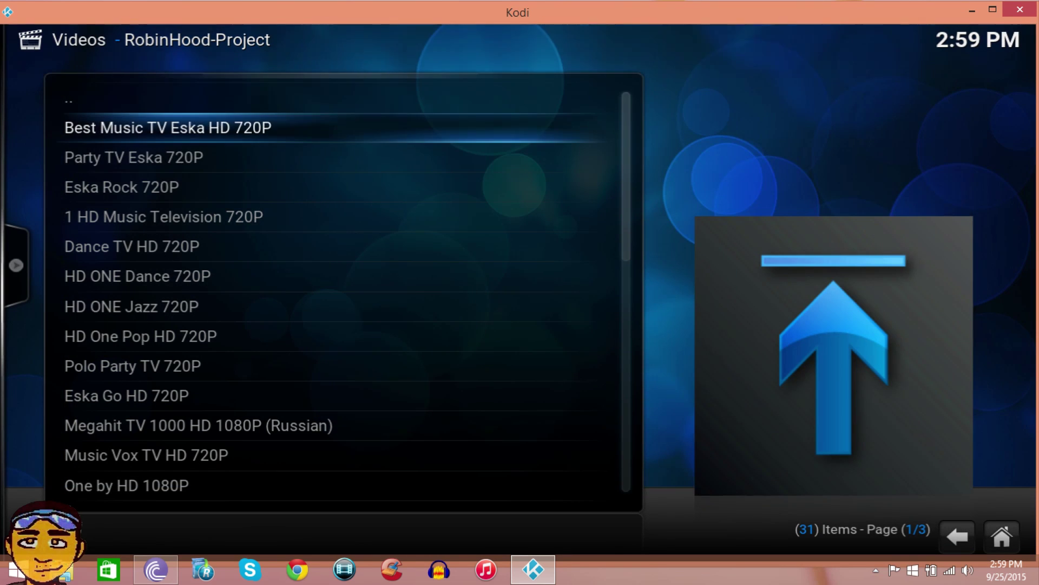
pyautogui.press('Down')
pyautogui.press('Down')
pyautogui.press('Down')
pyautogui.press('Down')
pyautogui.press('Down')
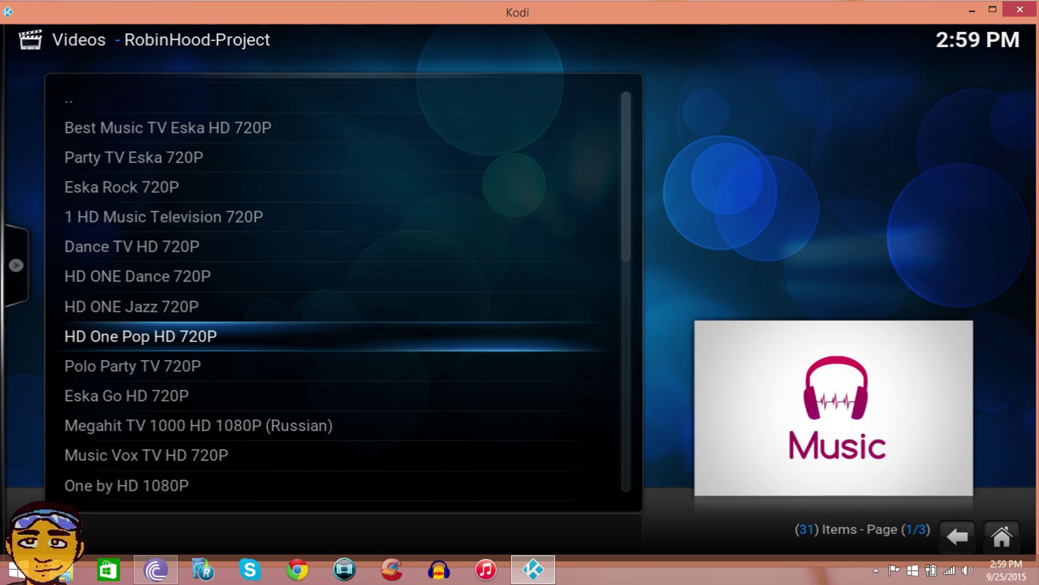
pyautogui.press('Up')
pyautogui.press('Up')
pyautogui.press('Up')
pyautogui.press('Up')
pyautogui.press('Up')
pyautogui.press('Up')
pyautogui.press('Up')
pyautogui.press('Up')
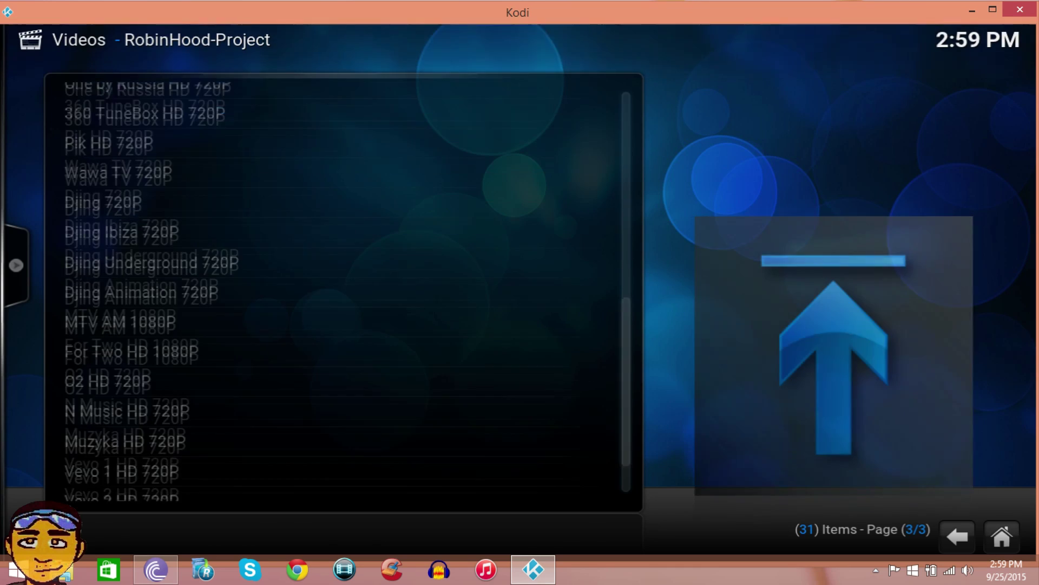
pyautogui.press('Return')
pyautogui.press('Right')
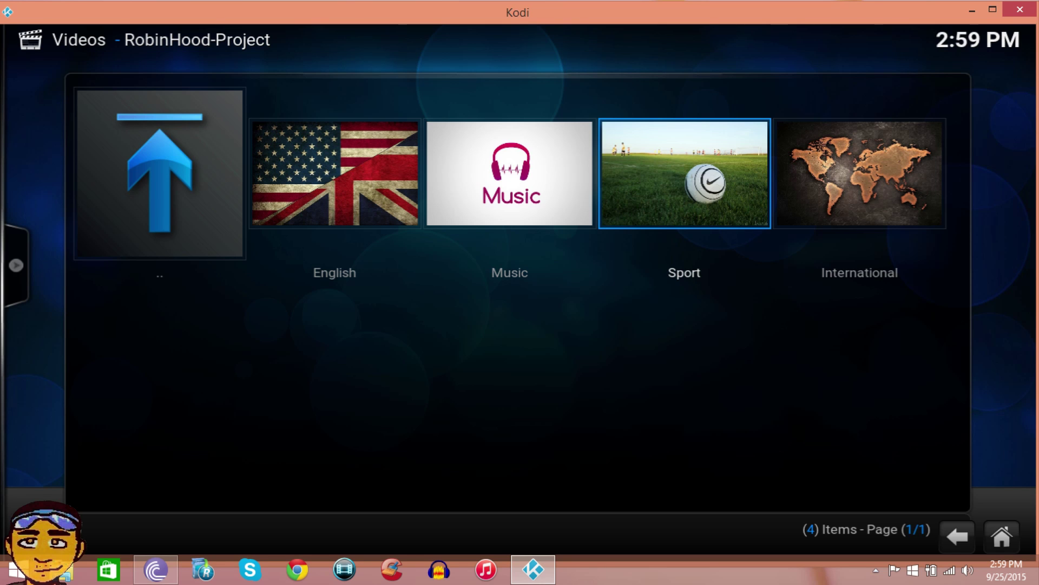
# Browse the 17-channel Sport list, go back, and open International
pyautogui.press('Return')
pyautogui.press('Down')
pyautogui.press('Down')
pyautogui.press('Down')
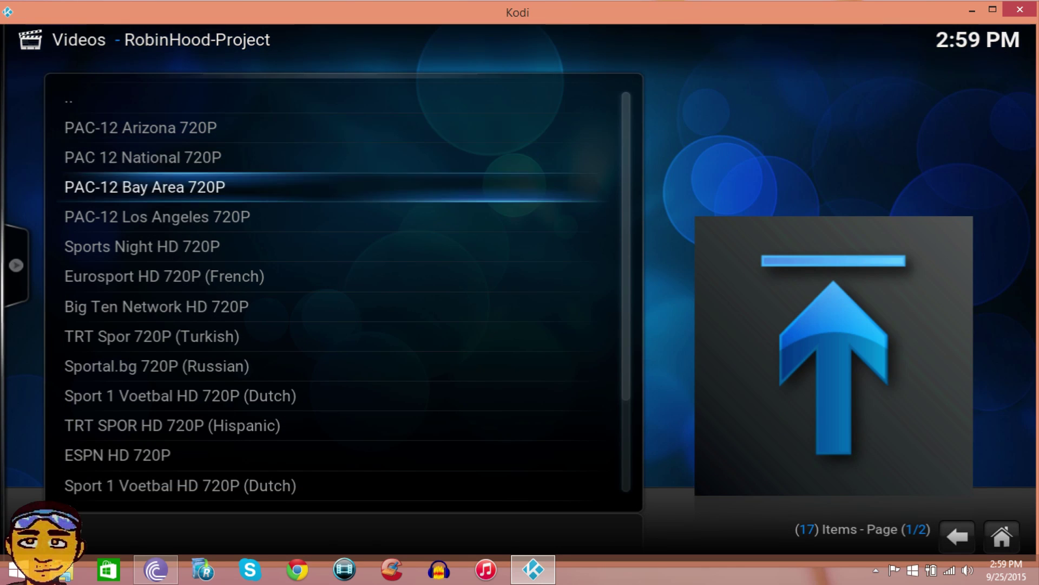
pyautogui.press('Down')
pyautogui.press('Down')
pyautogui.press('Down')
pyautogui.press('Down')
pyautogui.press('Down')
pyautogui.press('Down')
pyautogui.press('Down')
pyautogui.press('Down')
pyautogui.press('Down')
pyautogui.press('Down')
pyautogui.press('Down')
pyautogui.press('Down')
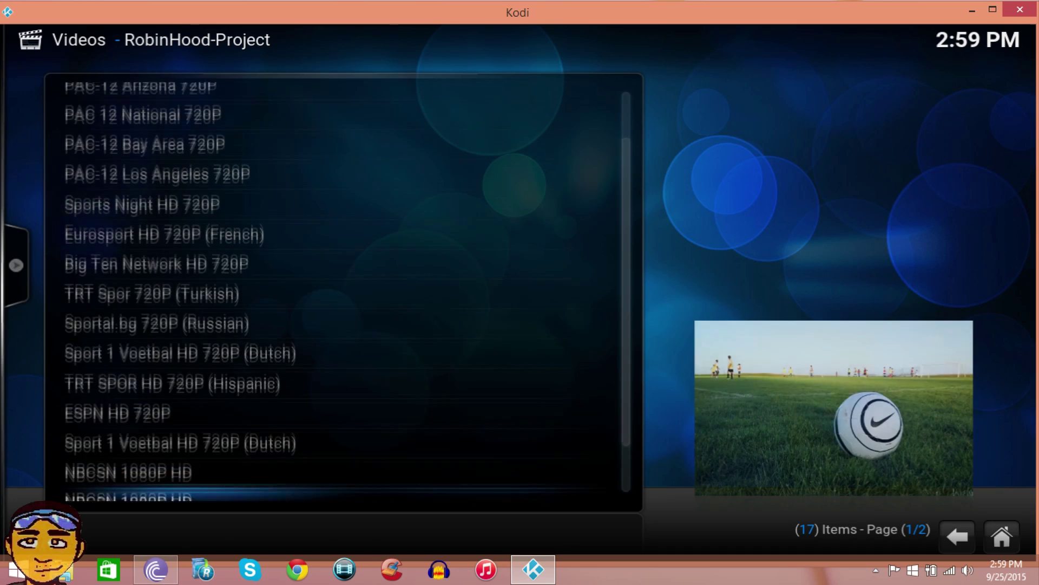
pyautogui.press('Down')
pyautogui.press('Down')
pyautogui.press('Up')
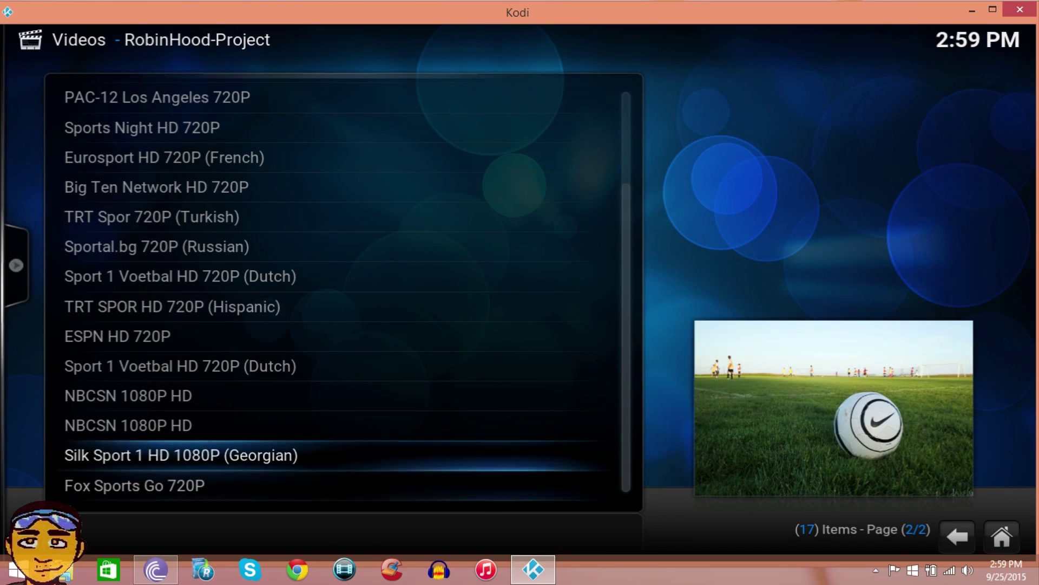
pyautogui.press('Down')
pyautogui.press('Down')
pyautogui.press('Down')
pyautogui.press('Down')
pyautogui.press('Up')
pyautogui.press('Up')
pyautogui.press('Return')
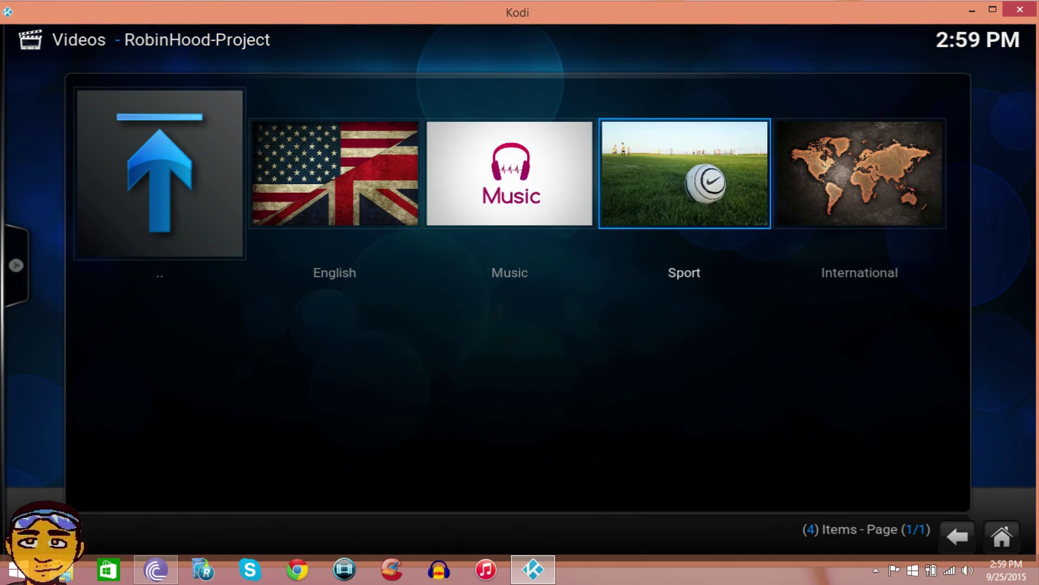
pyautogui.press('Right')
pyautogui.press('Return')
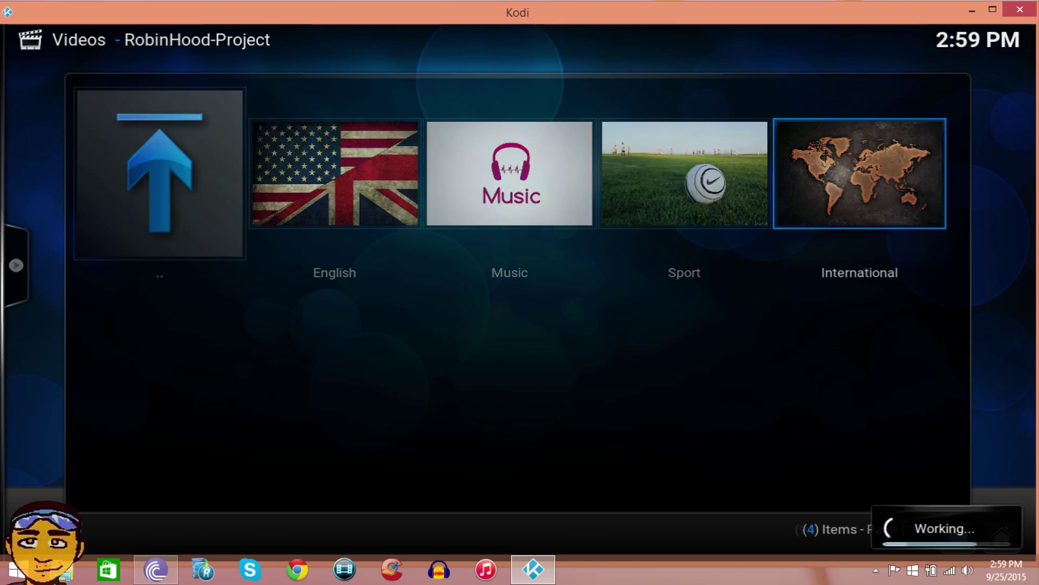
# Page down through the 94-channel International list, past LifeNews HD, to ZDF HD
pyautogui.press('Down')
pyautogui.press('Down')
pyautogui.press('Down')
pyautogui.press('Down')
pyautogui.press('Down')
pyautogui.press('Down')
pyautogui.press('Down')
pyautogui.press('Down')
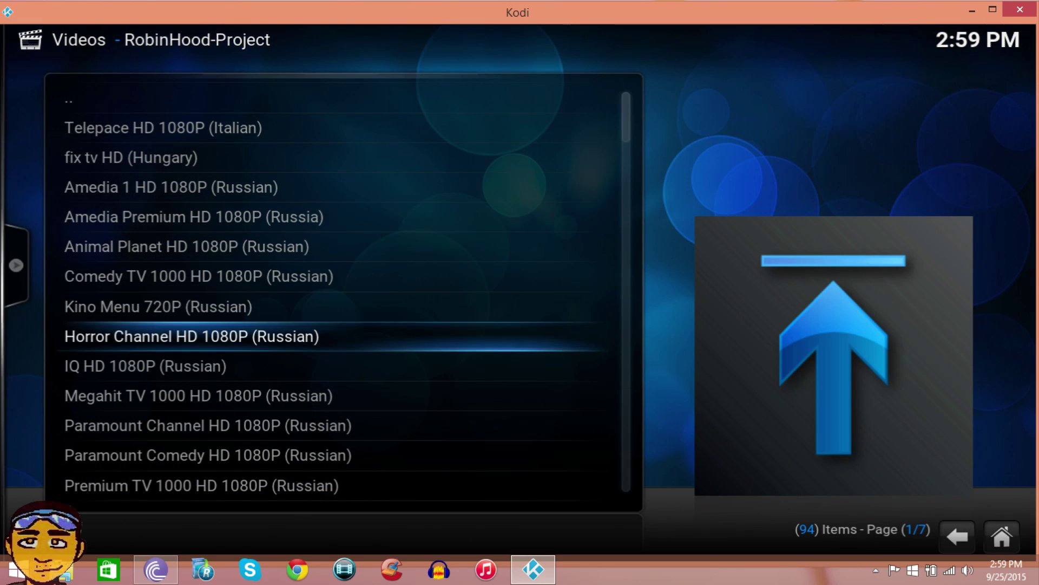
pyautogui.press('Down')
pyautogui.press('Down')
pyautogui.press('Down')
pyautogui.press('Down')
pyautogui.press('Down')
pyautogui.press('Down')
pyautogui.press('Down')
pyautogui.press('Down')
pyautogui.press('Down')
pyautogui.press('Down')
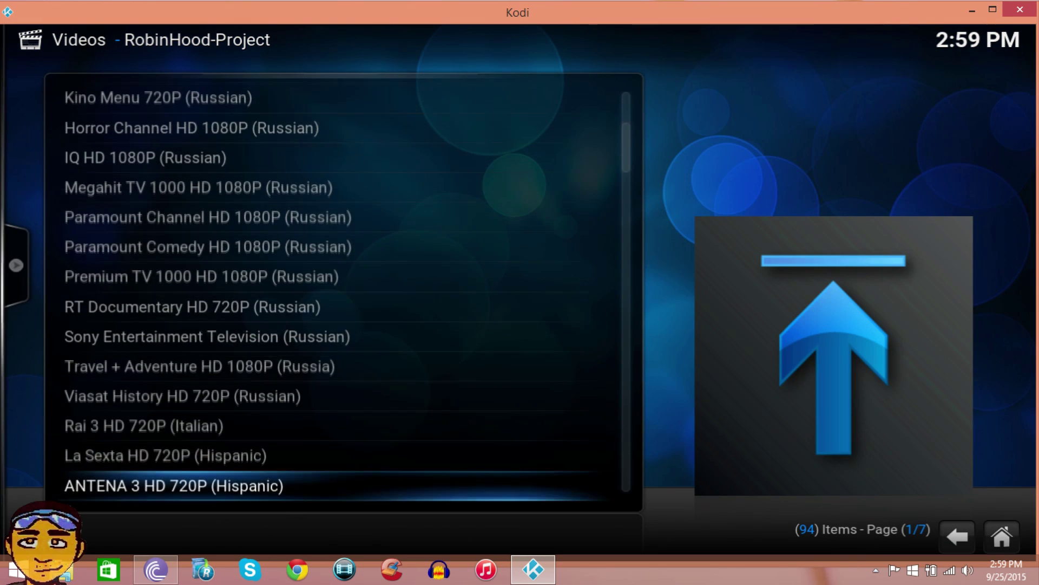
pyautogui.press('Down')
pyautogui.press('Down')
pyautogui.press('Down')
pyautogui.press('Down')
pyautogui.press('Down')
pyautogui.press('Down')
pyautogui.press('Down')
pyautogui.press('Down')
pyautogui.press('Down')
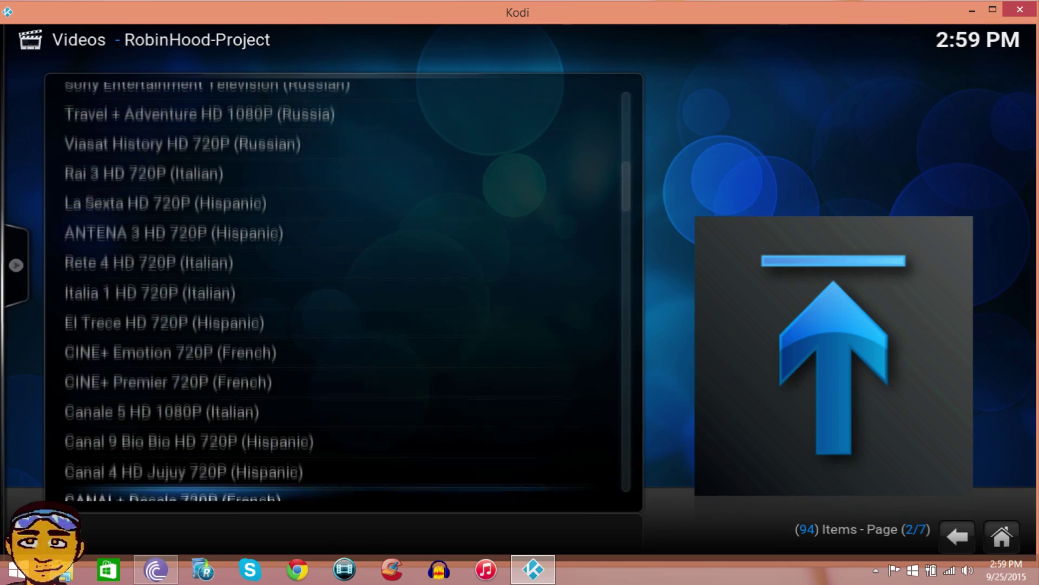
pyautogui.press('Down')
pyautogui.press('Down')
pyautogui.press('Down')
pyautogui.press('Down')
pyautogui.press('Down')
pyautogui.press('Down')
pyautogui.press('Down')
pyautogui.press('Down')
pyautogui.press('Down')
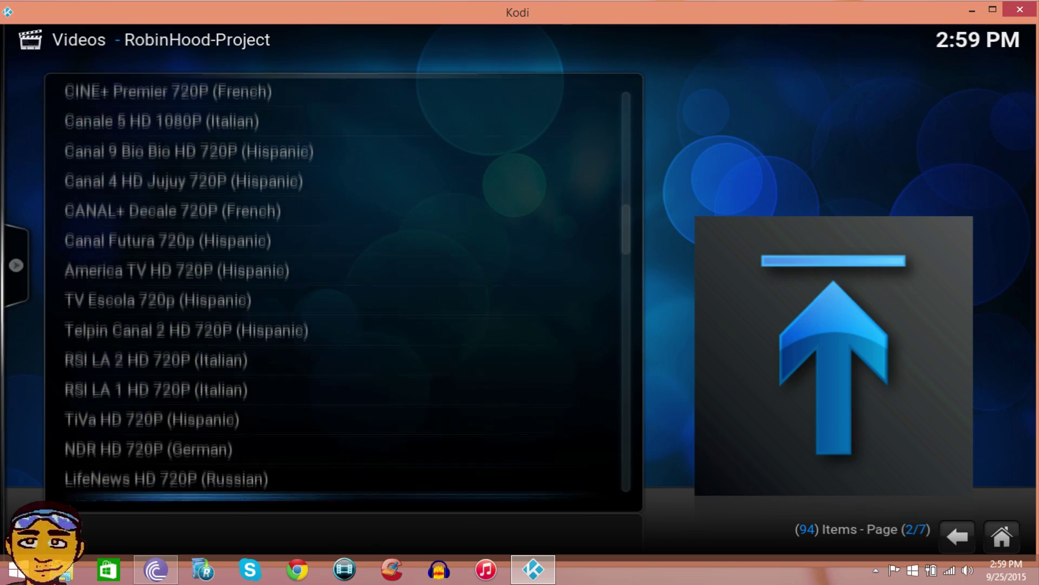
pyautogui.press('Down')
pyautogui.press('Down')
pyautogui.press('Down')
pyautogui.press('Down')
pyautogui.press('Down')
pyautogui.press('Down')
pyautogui.press('Down')
pyautogui.press('Down')
pyautogui.press('Down')
pyautogui.press('Down')
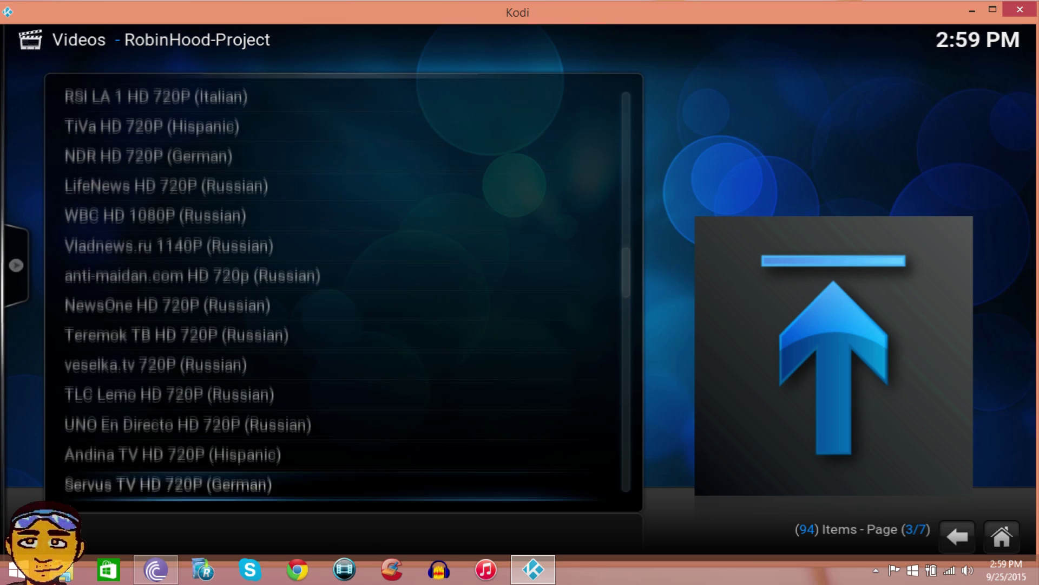
pyautogui.press('Down')
pyautogui.press('Down')
pyautogui.press('Down')
pyautogui.press('Down')
pyautogui.press('Down')
pyautogui.press('Down')
pyautogui.press('Down')
pyautogui.press('Down')
pyautogui.press('Down')
pyautogui.press('Down')
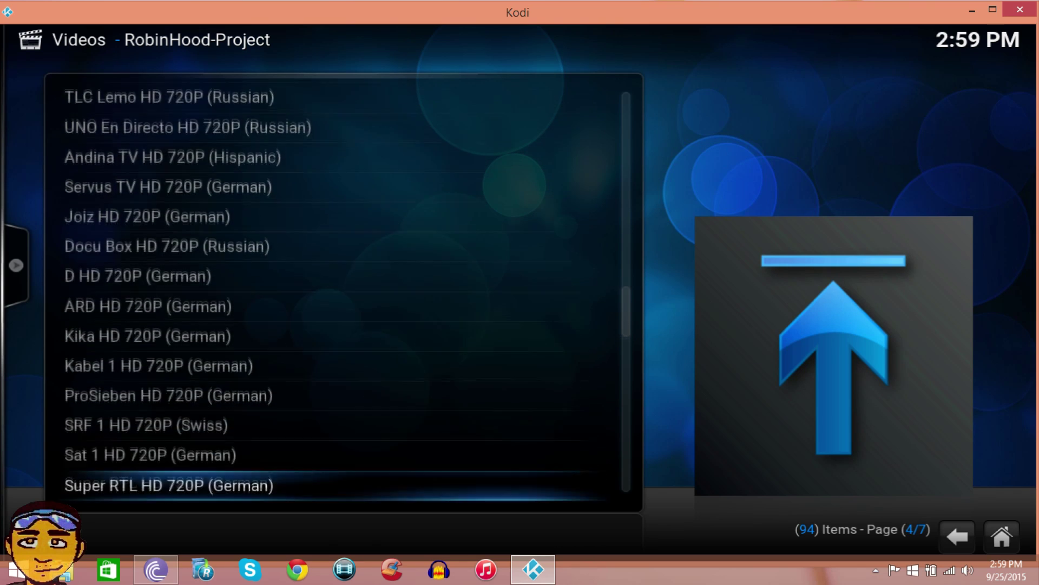
pyautogui.press('Down')
pyautogui.press('Down')
pyautogui.press('Down')
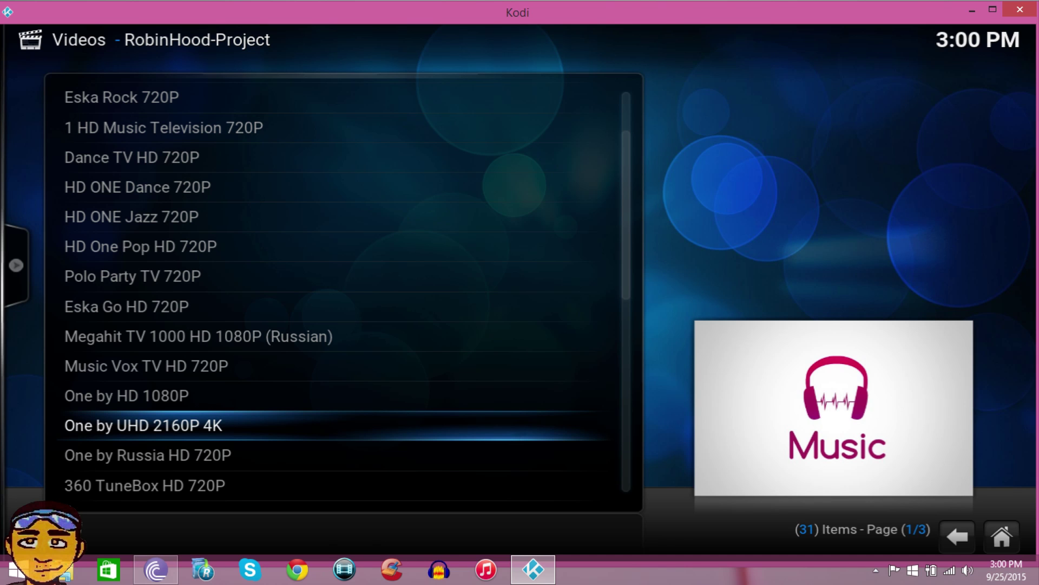
# Start streaming the One by UHD 2160P 4K channel from the Music list
pyautogui.press('Return')
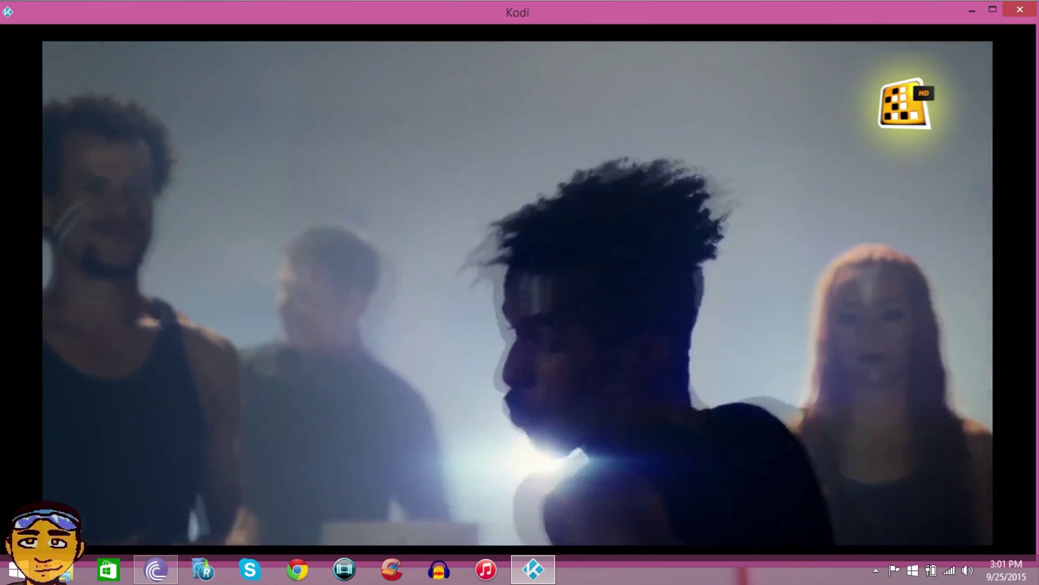
# Stop the 4K music stream from the playback controls
pyautogui.press('m')
pyautogui.press('Right')
pyautogui.press('Return')
# Browse the Music channel list, then return to the English, Music, Sport and International tiles
pyautogui.press('Down')
pyautogui.press('Down')
pyautogui.press('Down')
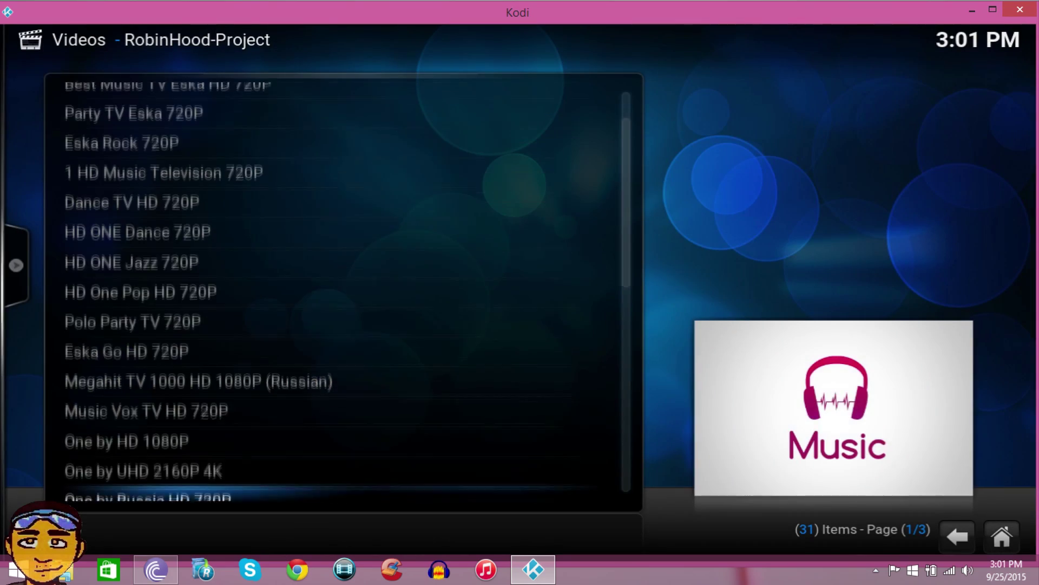
pyautogui.press('Down')
pyautogui.press('Down')
pyautogui.press('Down')
pyautogui.press('Down')
pyautogui.press('Down')
pyautogui.press('Down')
pyautogui.press('Down')
pyautogui.press('Down')
pyautogui.press('Down')
pyautogui.press('Down')
pyautogui.press('Down')
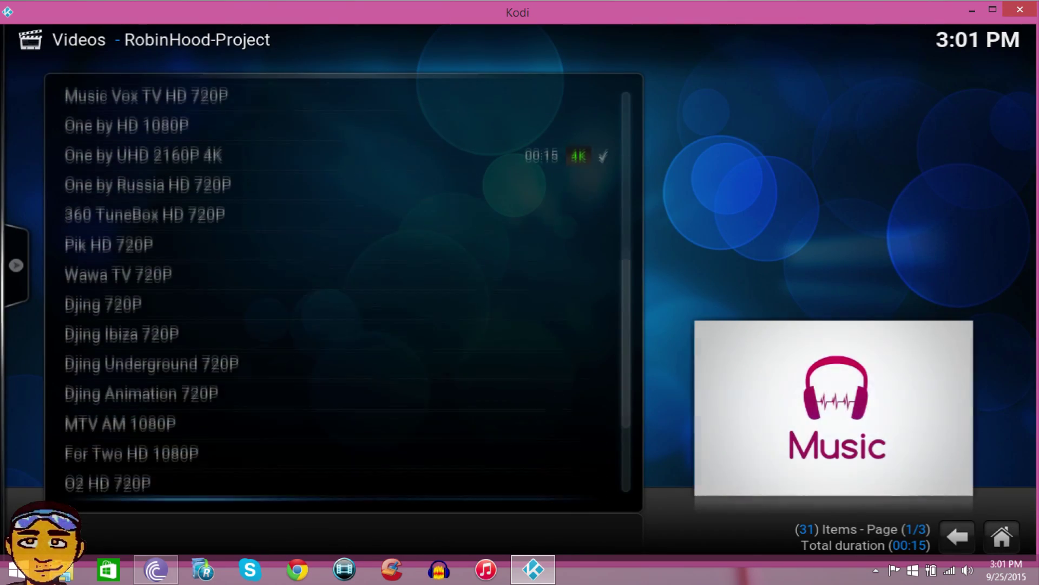
pyautogui.press('Down')
pyautogui.press('Down')
pyautogui.press('Down')
pyautogui.press('Home')
pyautogui.press('Return')
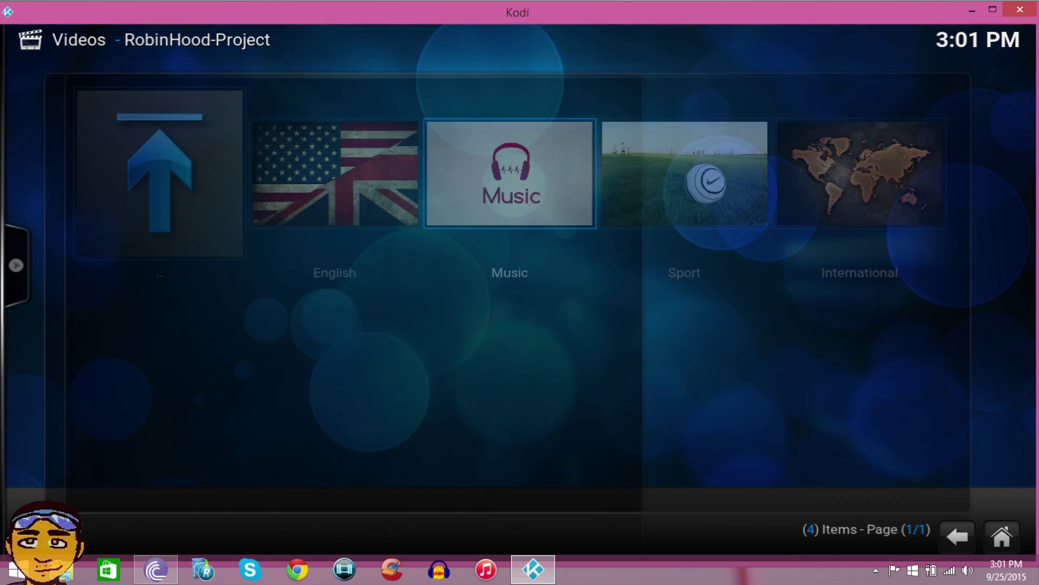